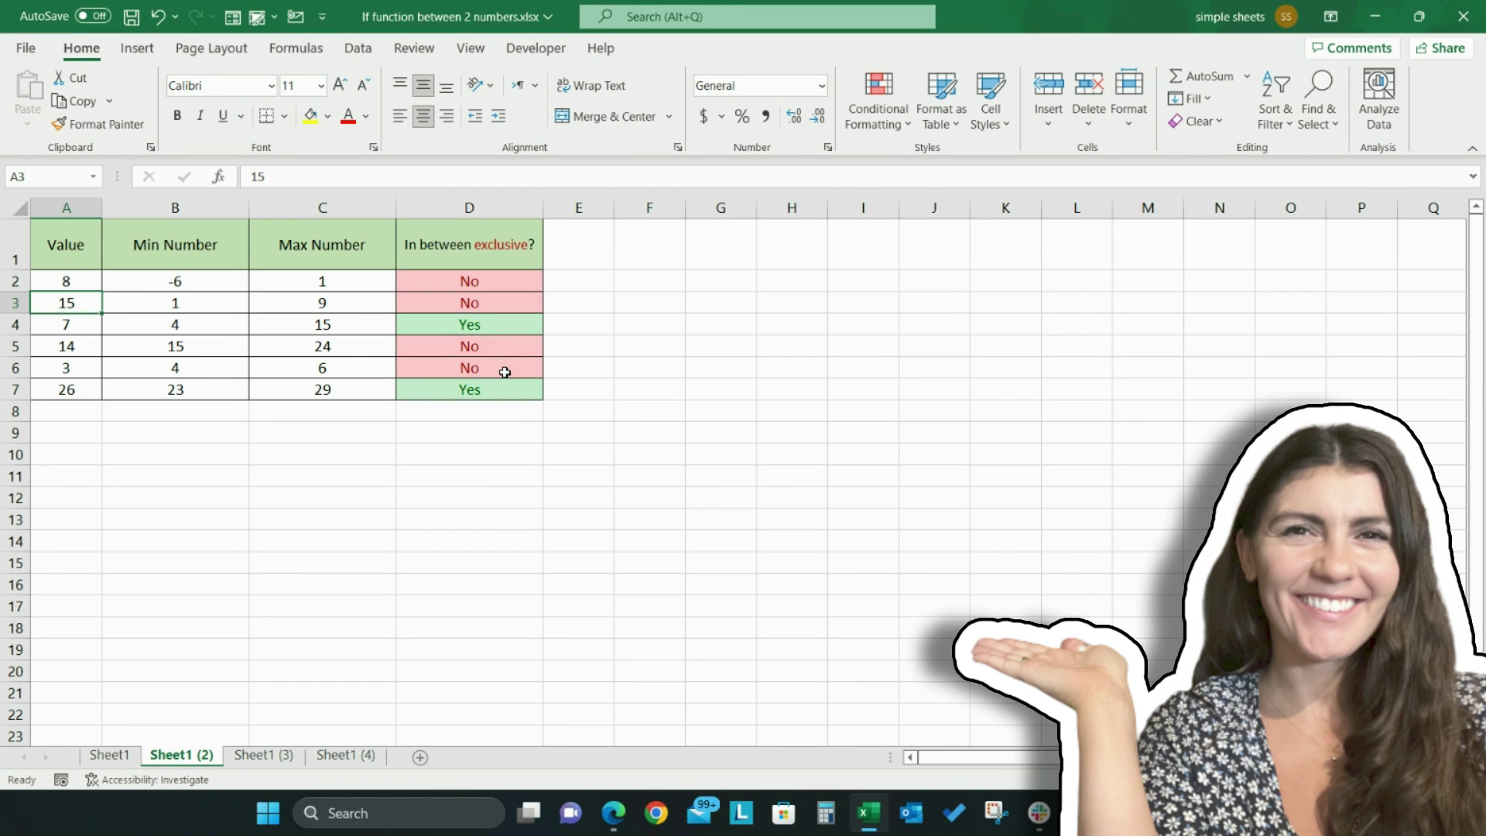
{"action": "type", "text": "15"}
- Replace the 15 in A3 with 8 so the D3 answer becomes a green Yes
{"action": "key", "text": "BackSpace"}
{"action": "key", "text": "BackSpace"}
{"action": "type", "text": "8"}
{"action": "key", "text": "Return"}
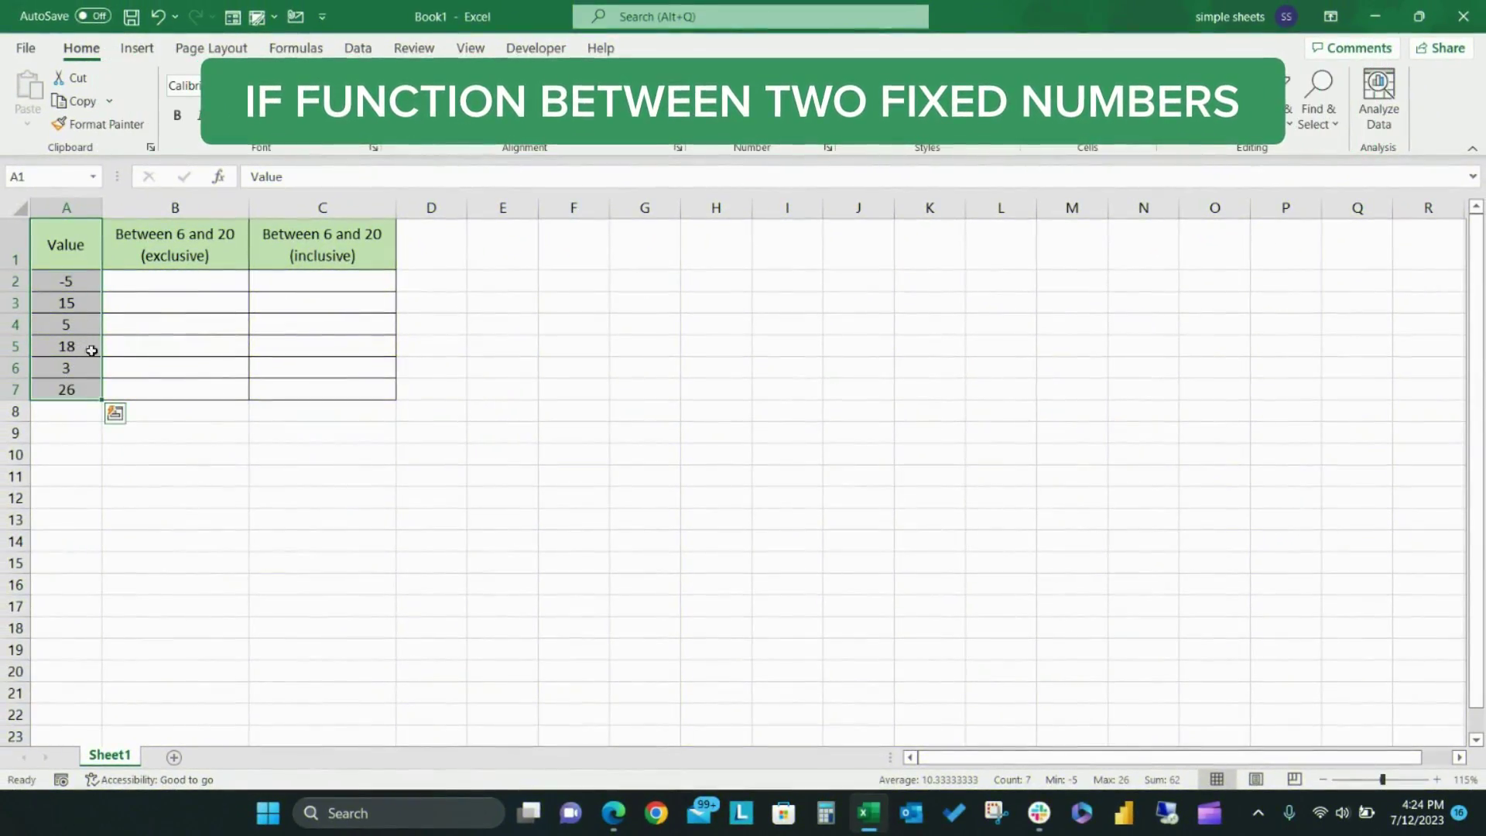
- Enter =IF(AND(A2>6,A2<20),"Yes","No") in B2 and fill it down to B7
{"action": "left_click", "coordinate": [238, 287]}
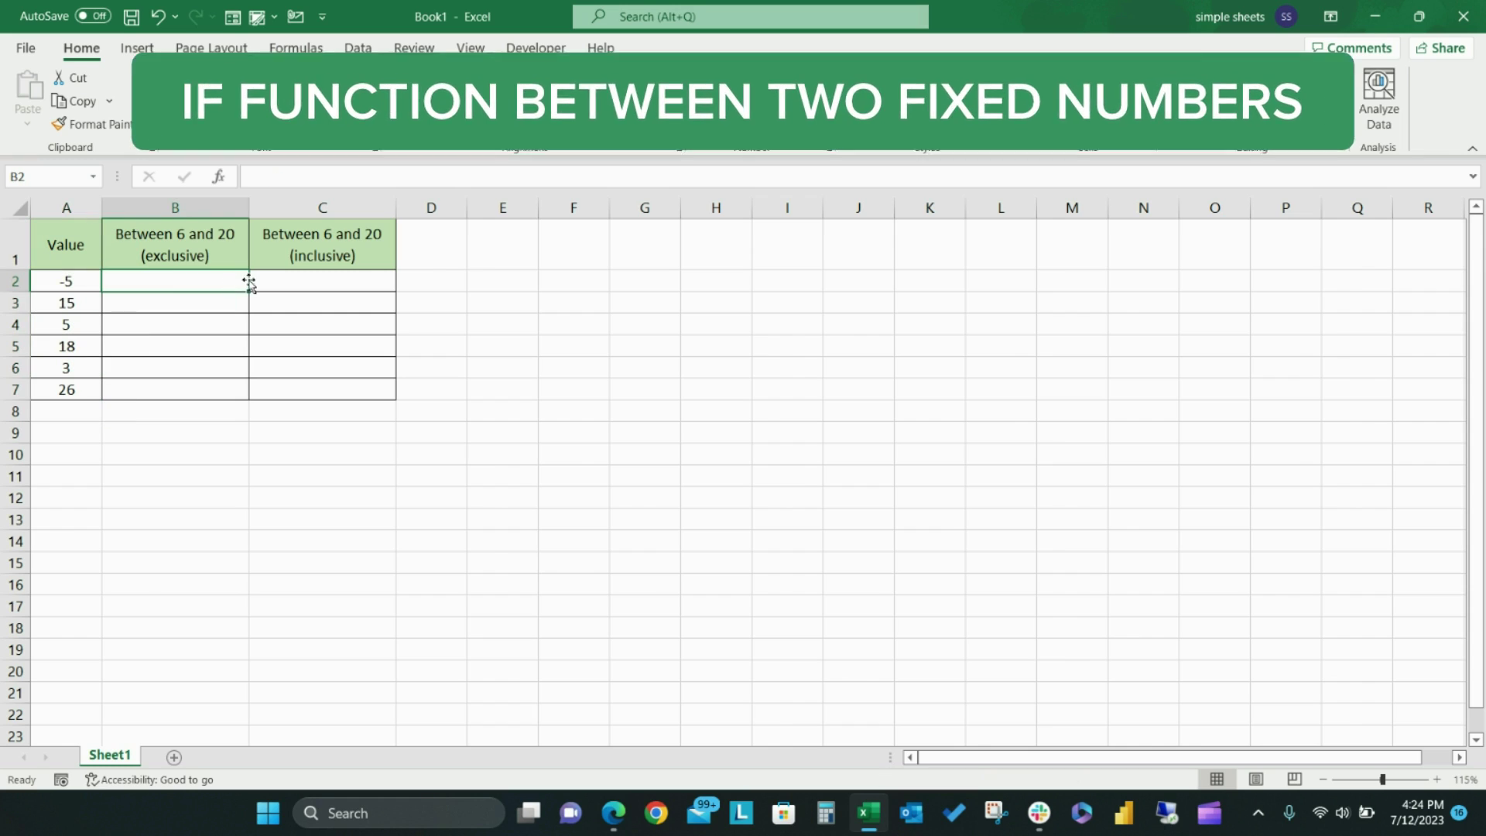
{"action": "left_click", "coordinate": [290, 280]}
{"action": "left_click", "coordinate": [195, 283]}
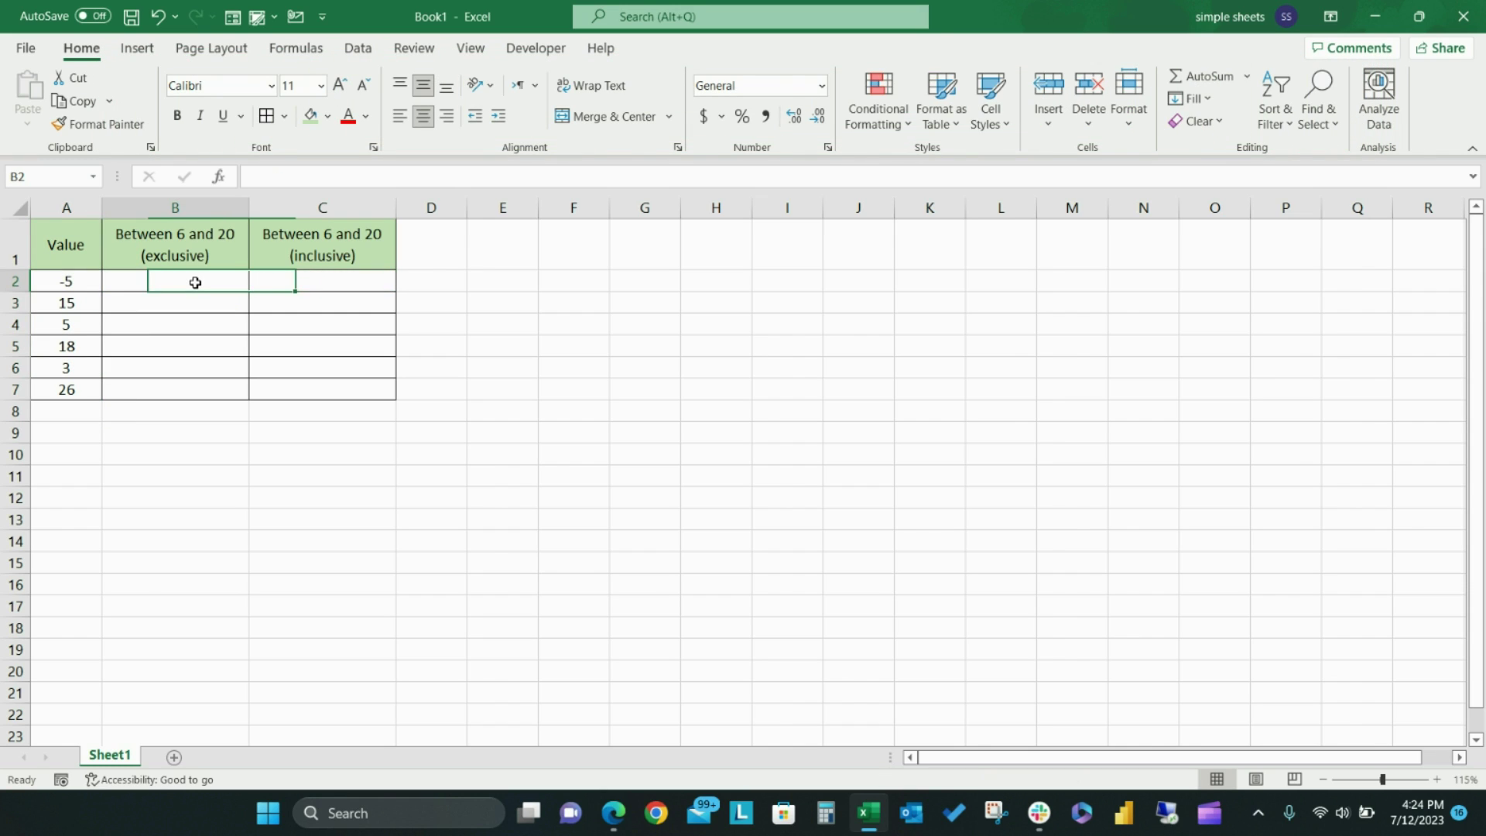
{"action": "type", "text": "="}
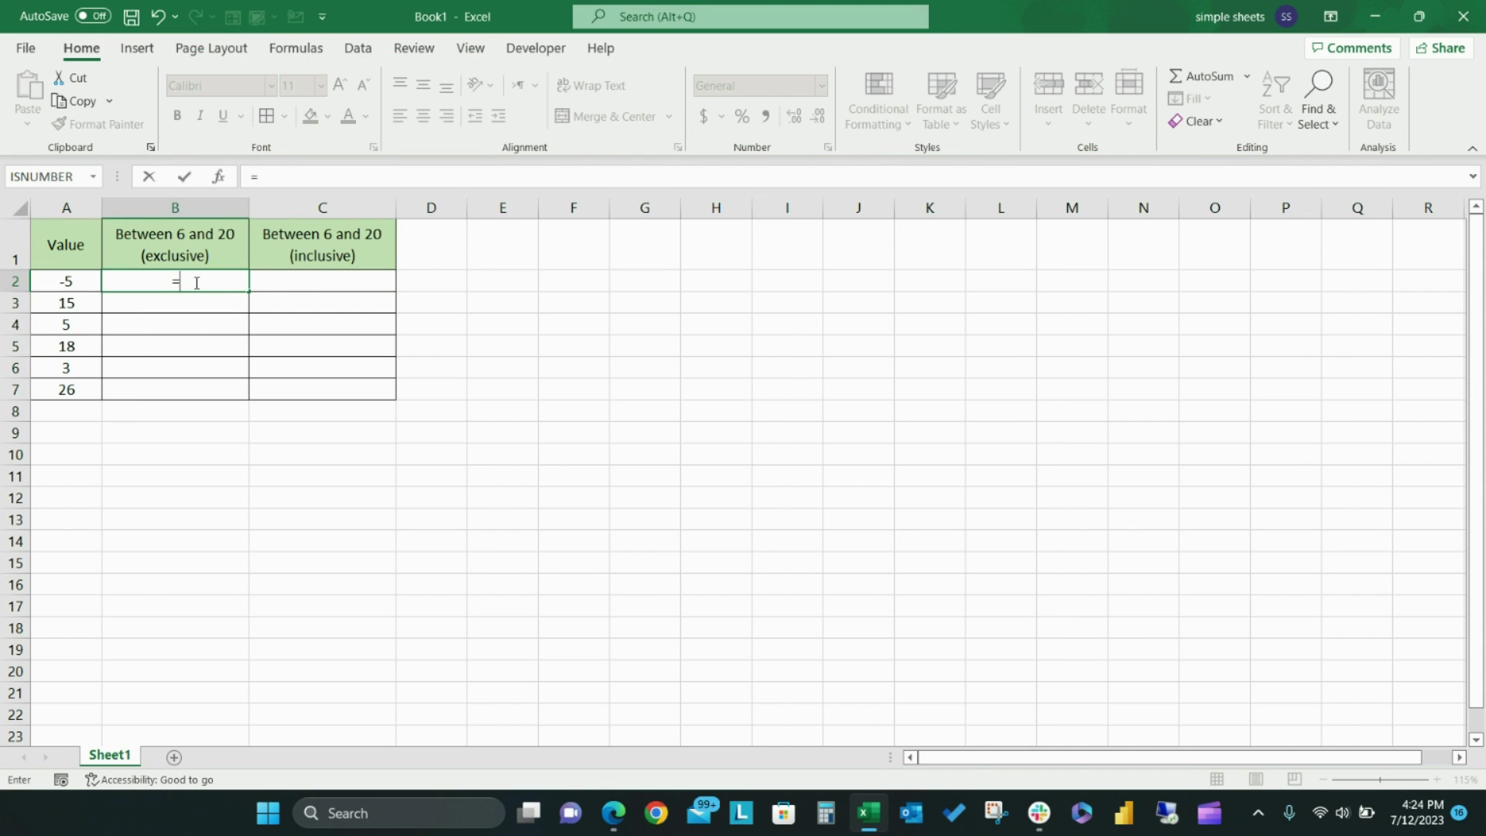
{"action": "type", "text": "IF(and"}
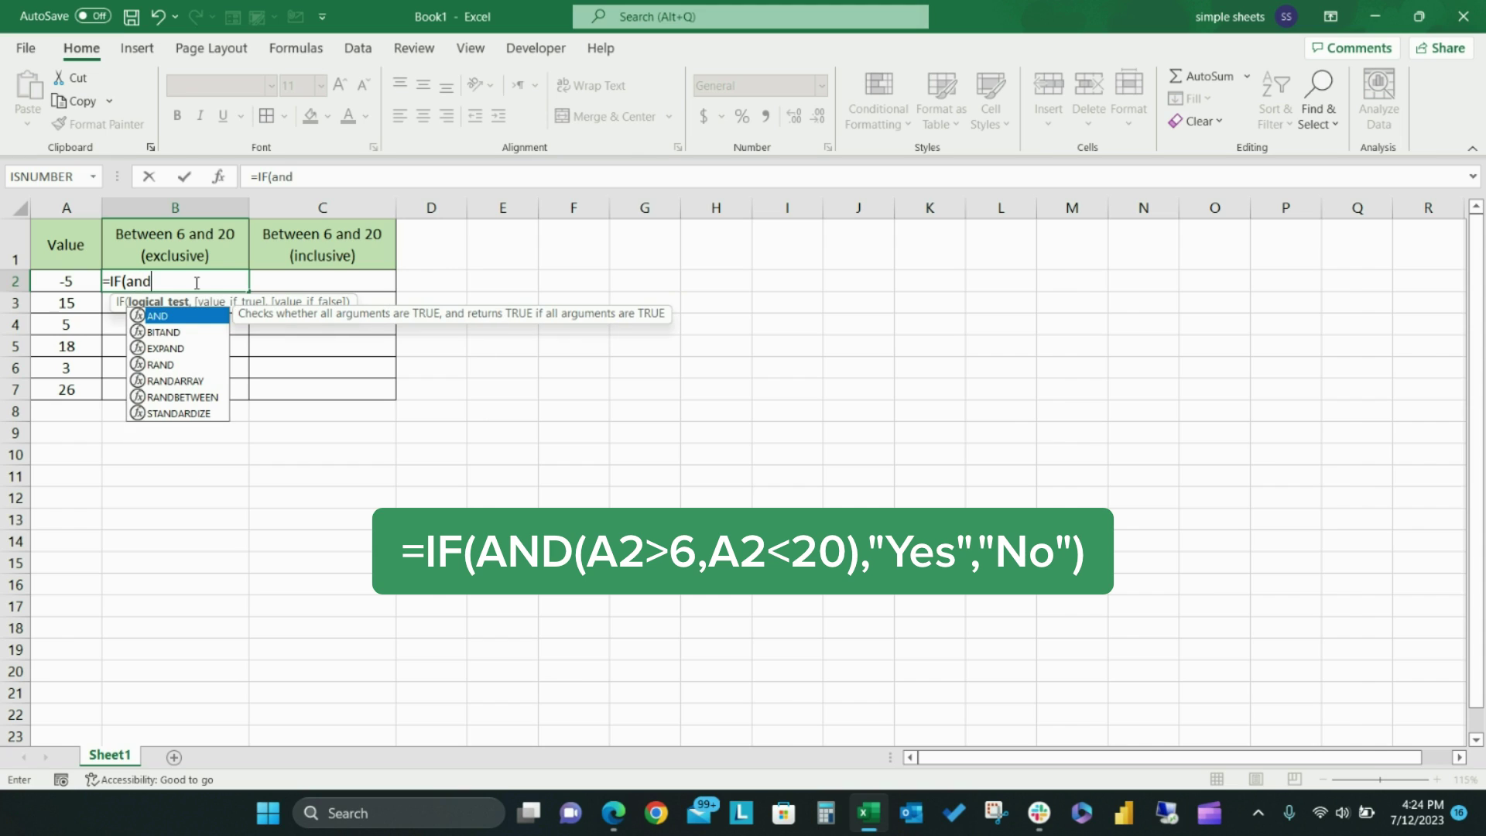
{"action": "key", "text": "Tab"}
{"action": "left_click", "coordinate": [66, 281]}
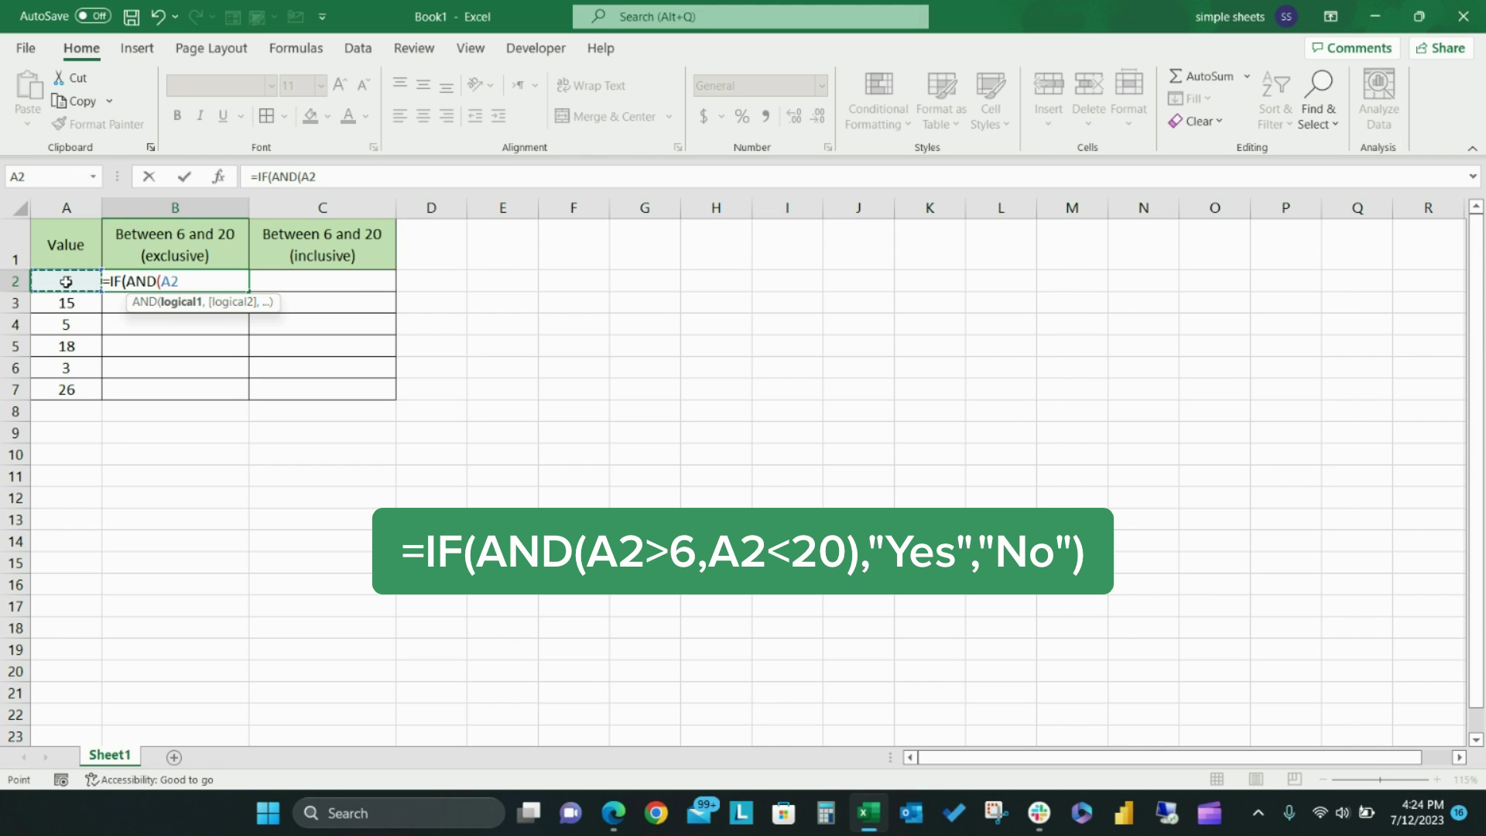
{"action": "type", "text": ">6,"}
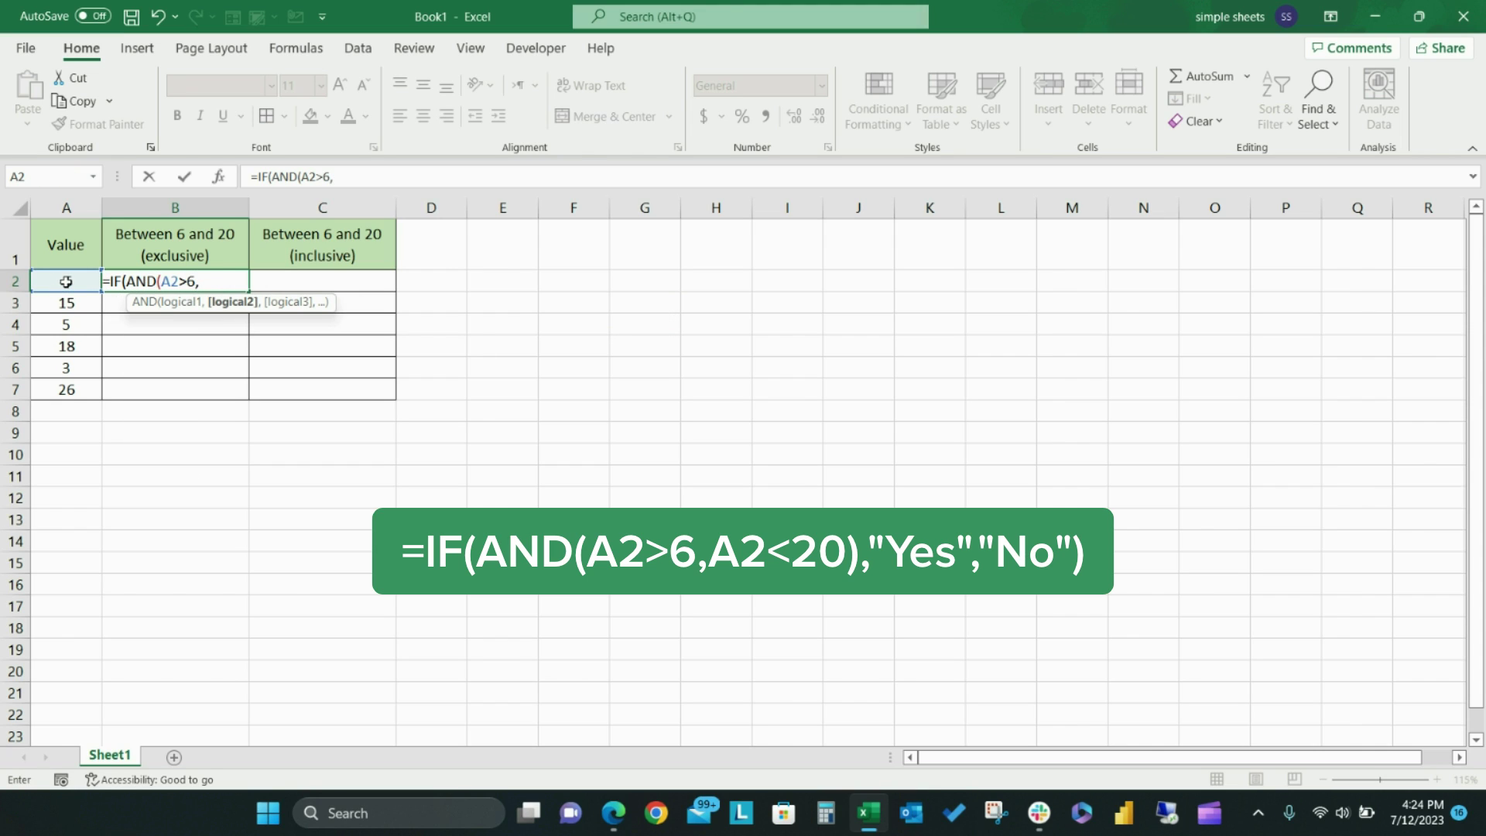
{"action": "left_click", "coordinate": [66, 281]}
{"action": "type", "text": "<20)"}
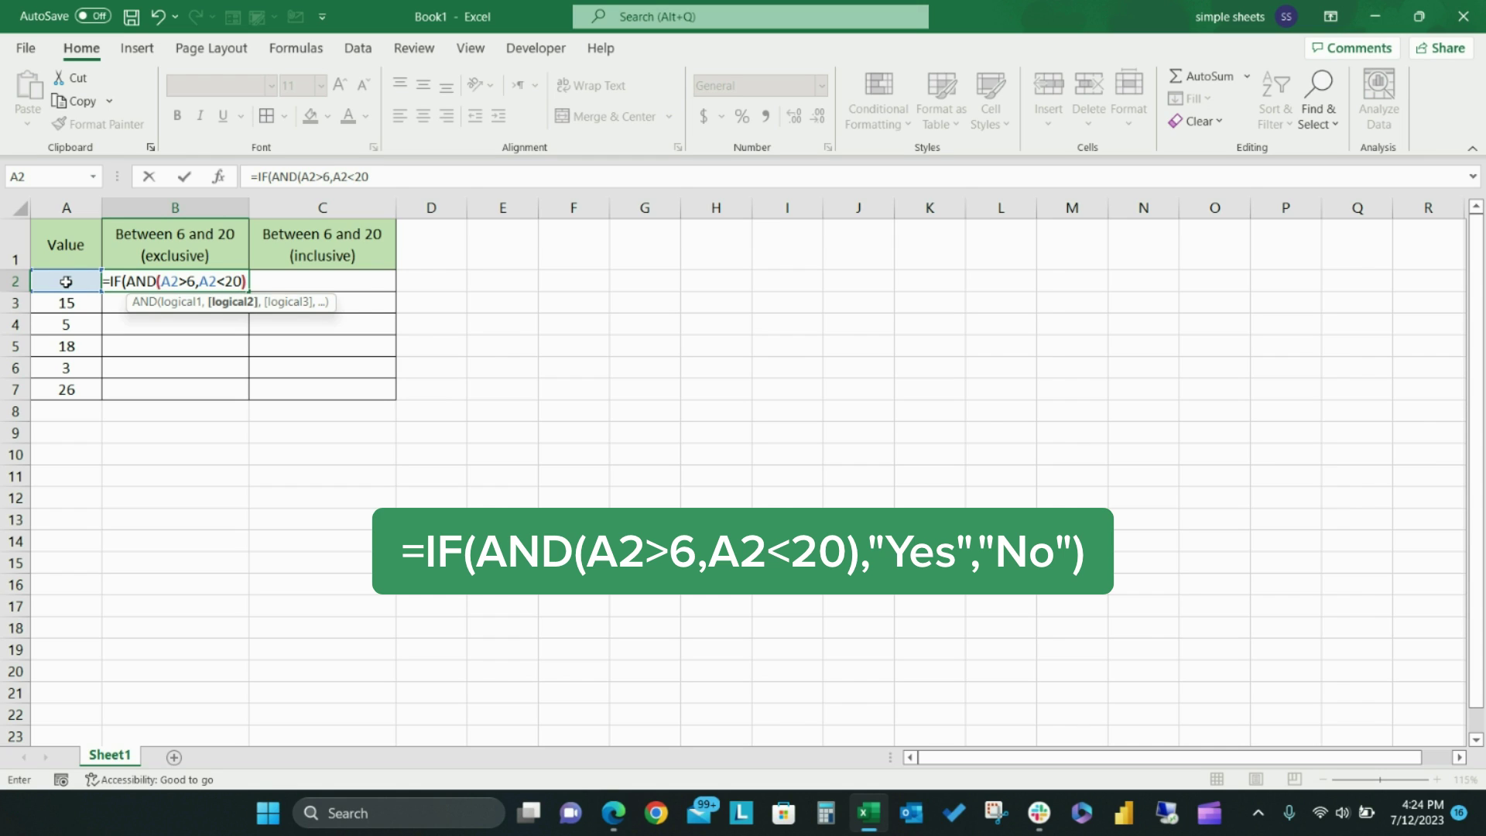
{"action": "type", "text": ",\"Yes\""}
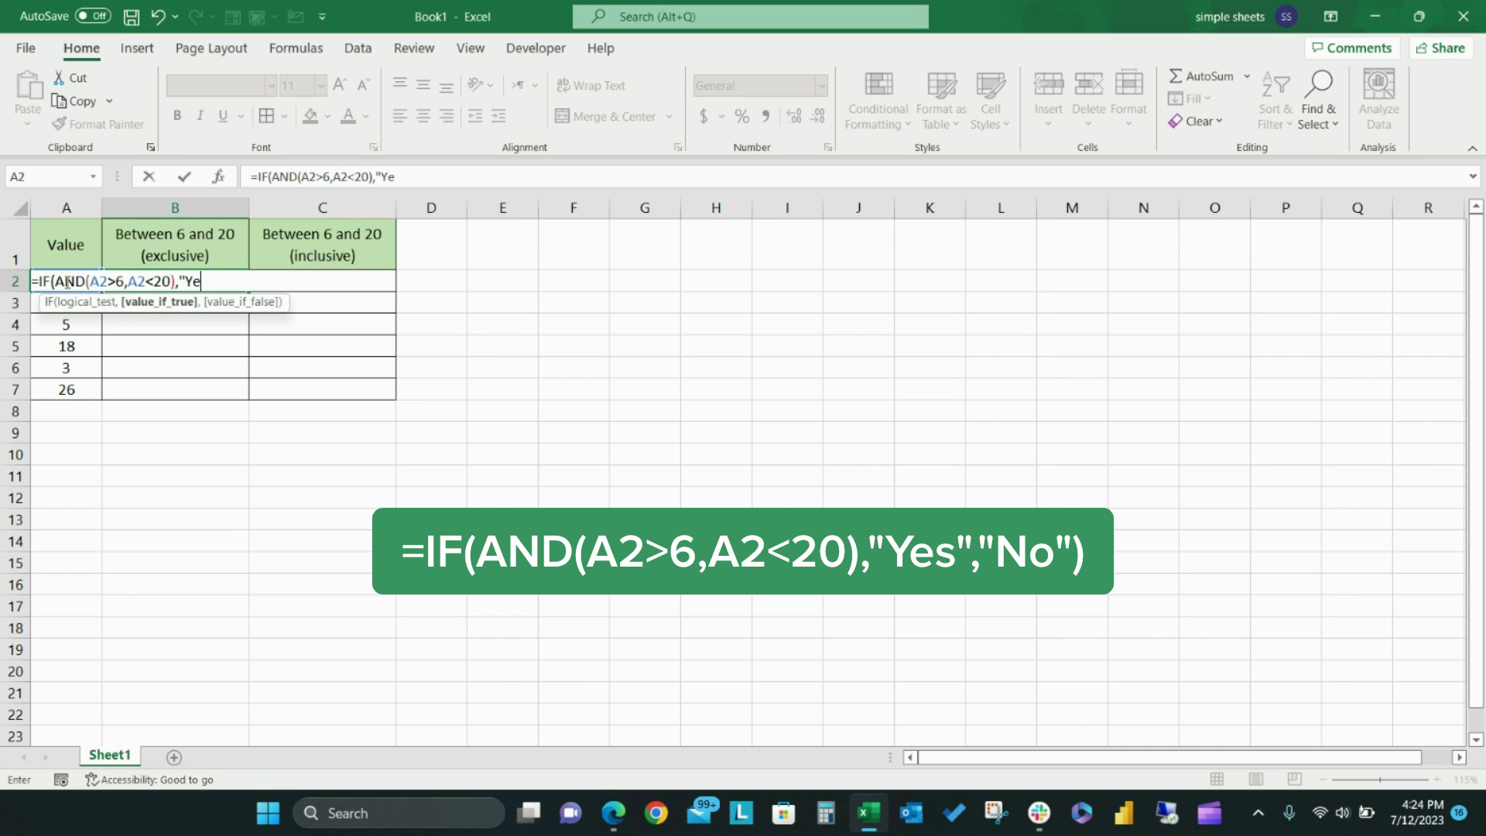
{"action": "type", "text": ",\""}
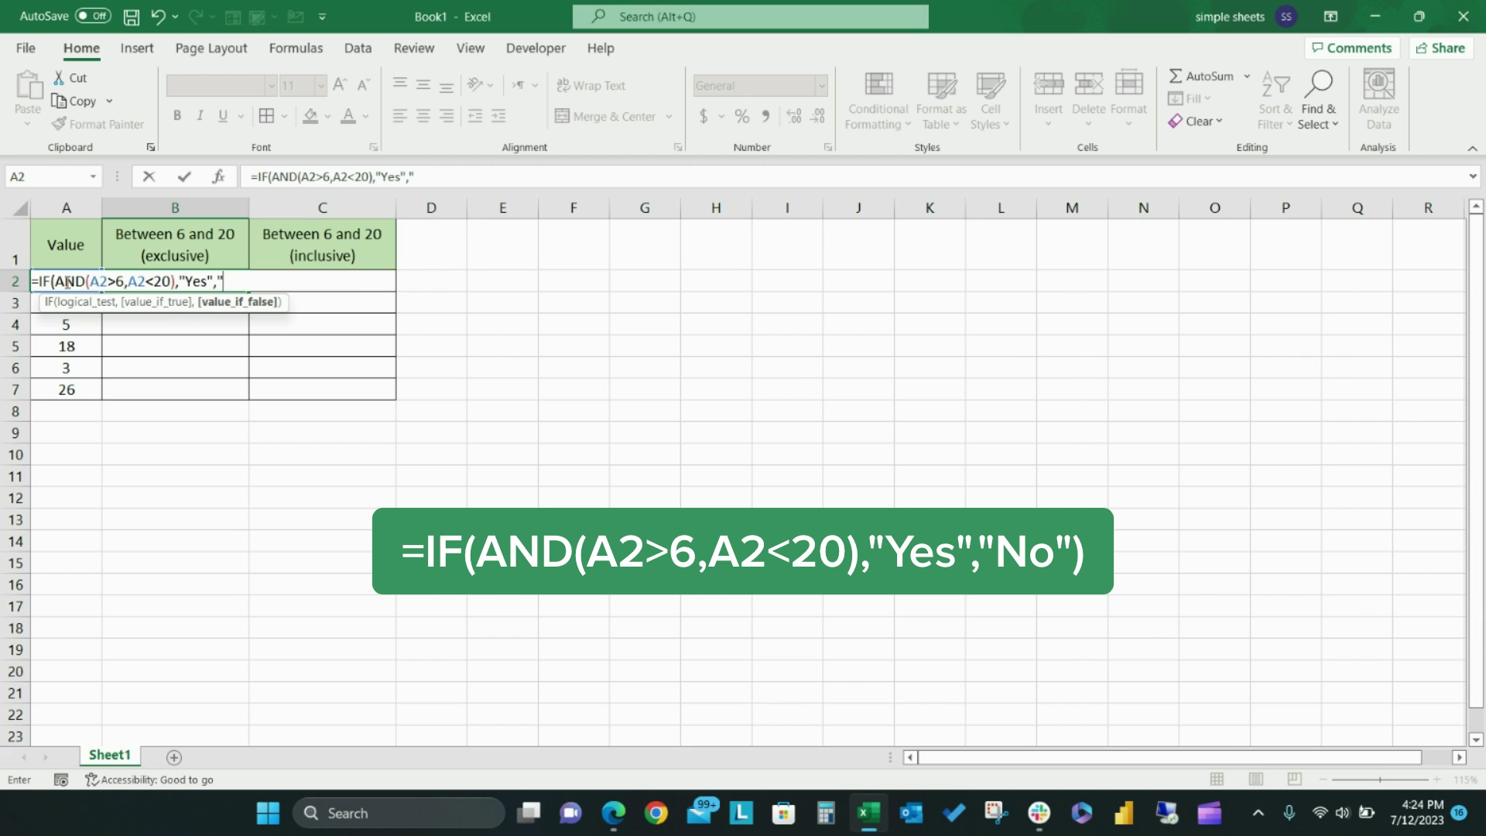
{"action": "type", "text": "No"}
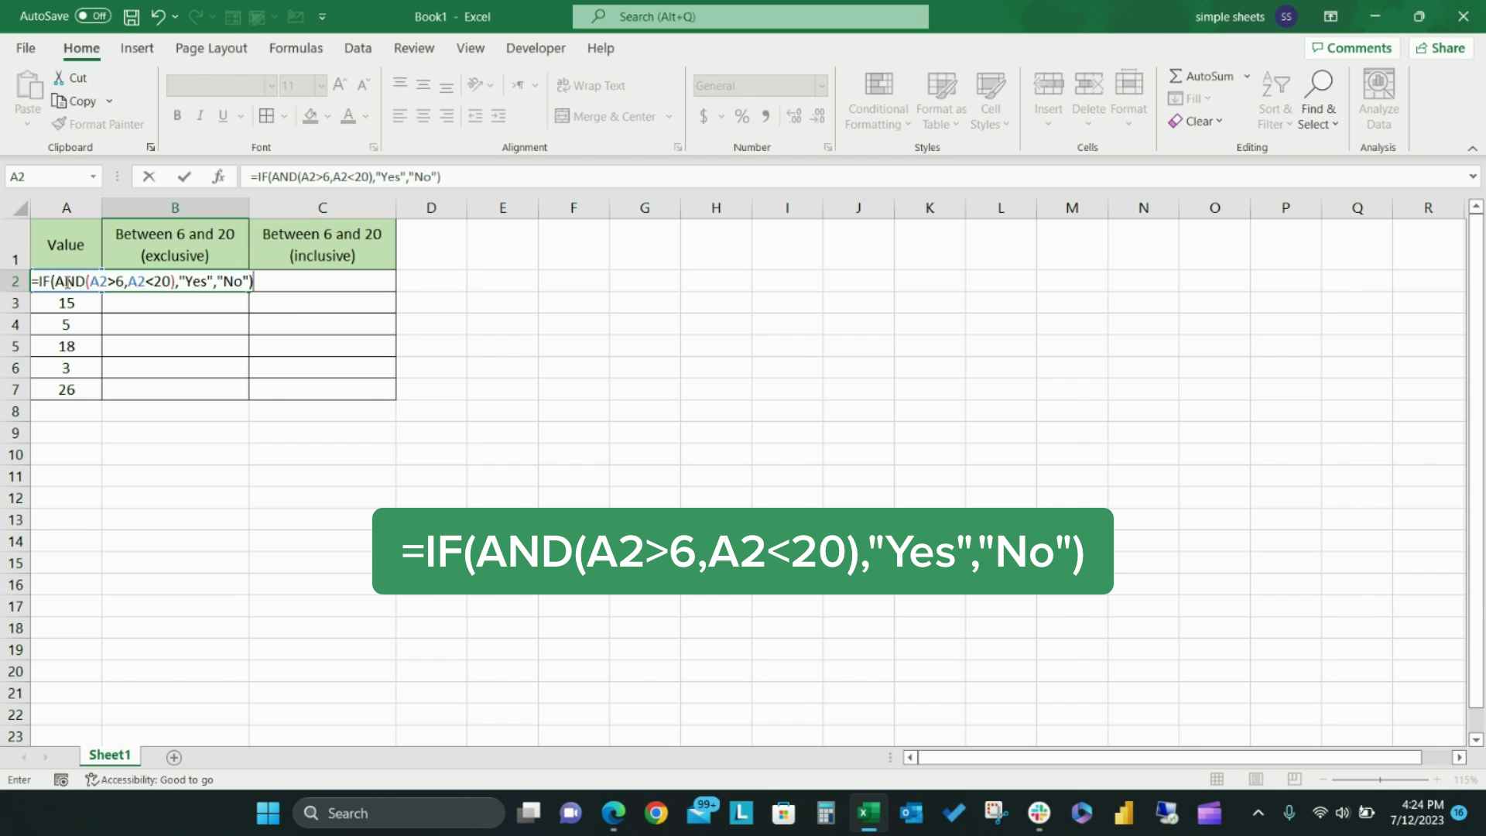
{"action": "key", "text": "Return"}
{"action": "left_click", "coordinate": [175, 280]}
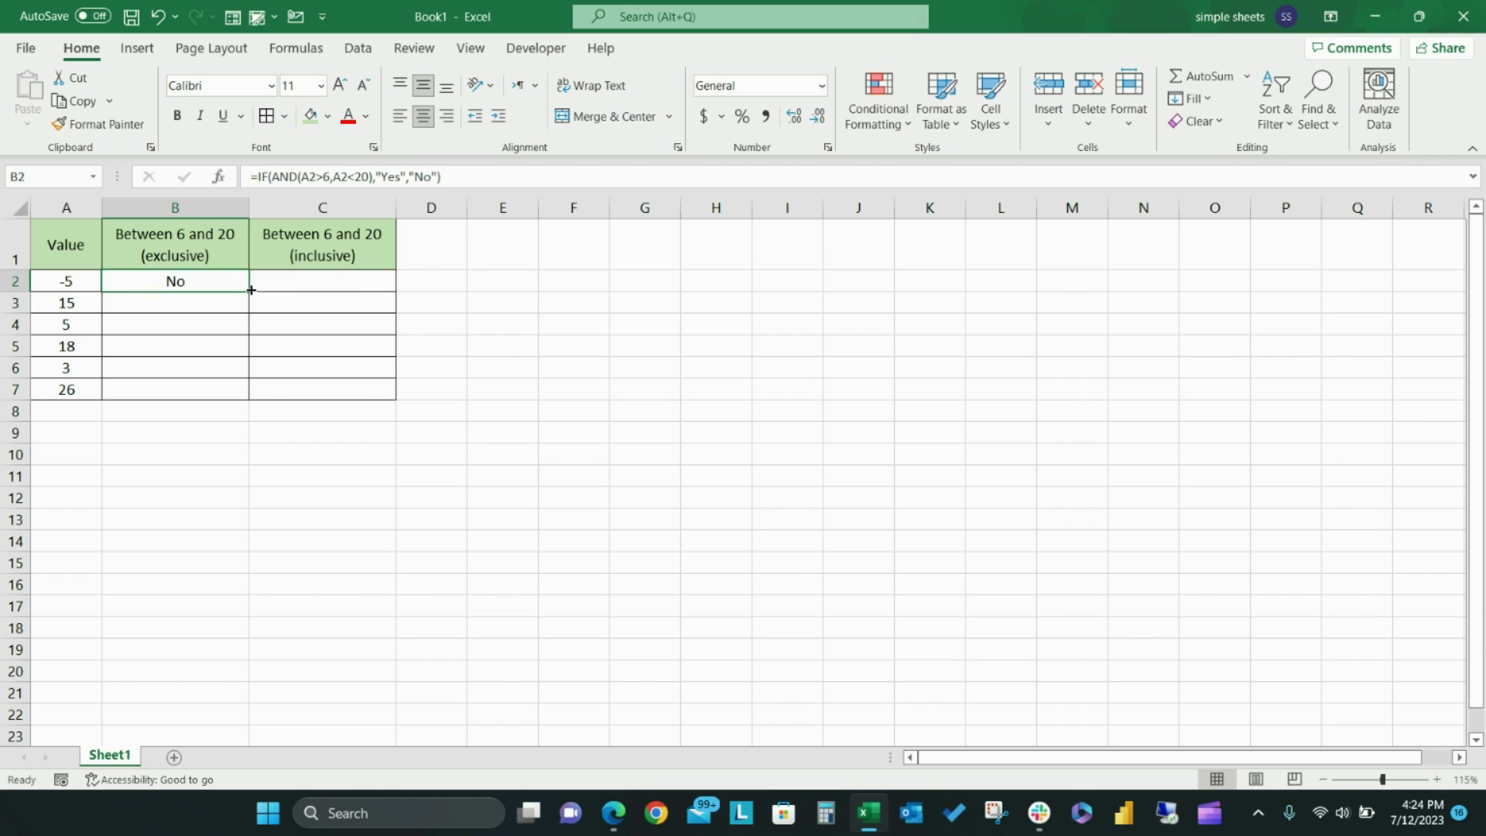
{"action": "left_click_drag", "start_coordinate": [247, 292], "coordinate": [230, 391]}
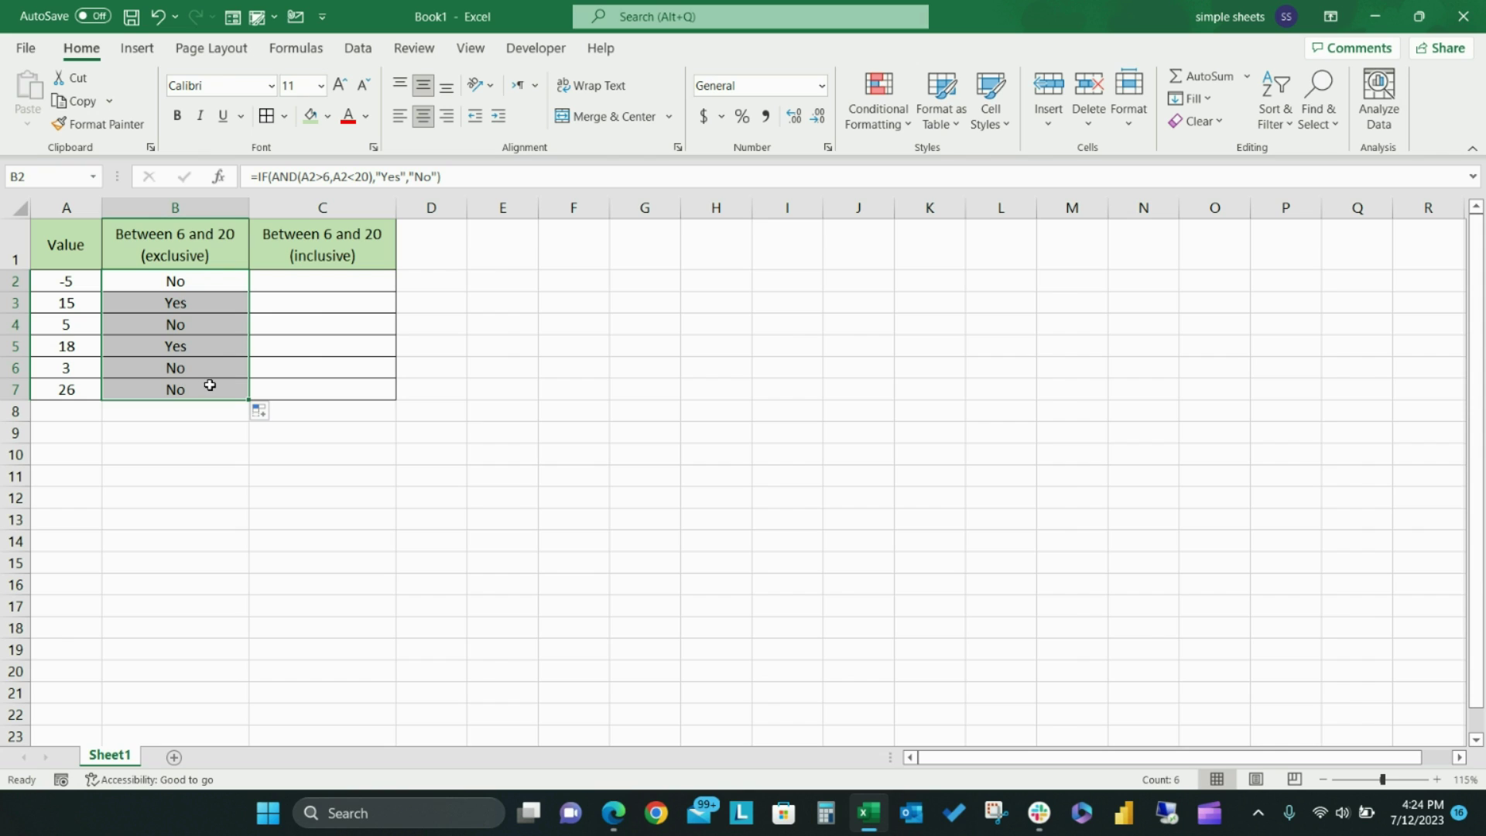
- Enter =IF(AND(A2>=6,A2<=20),"Yes","No") in C2 and fill it down to C7
{"action": "left_click", "coordinate": [371, 280]}
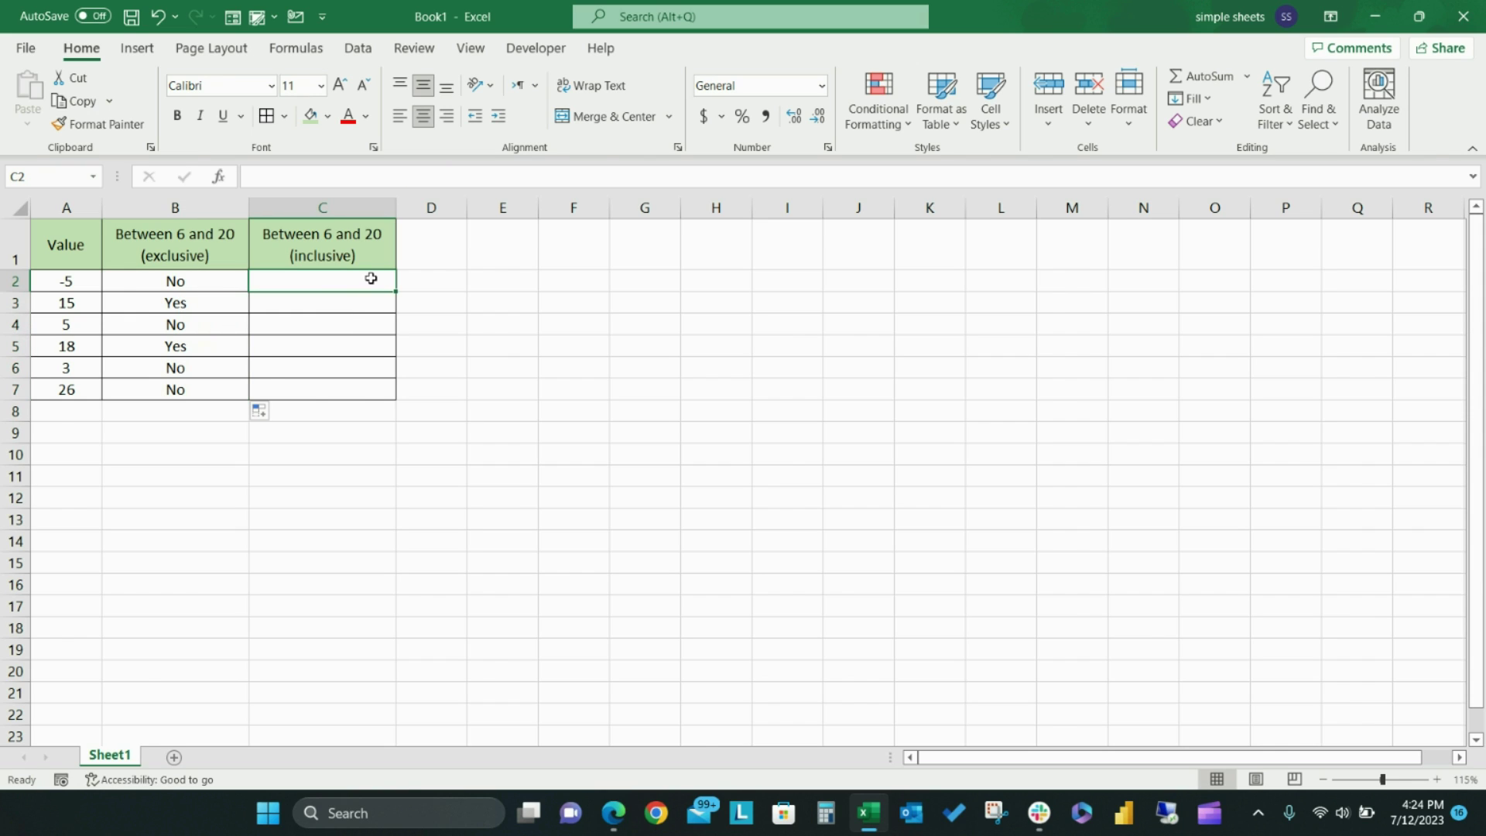
{"action": "type", "text": "=if"}
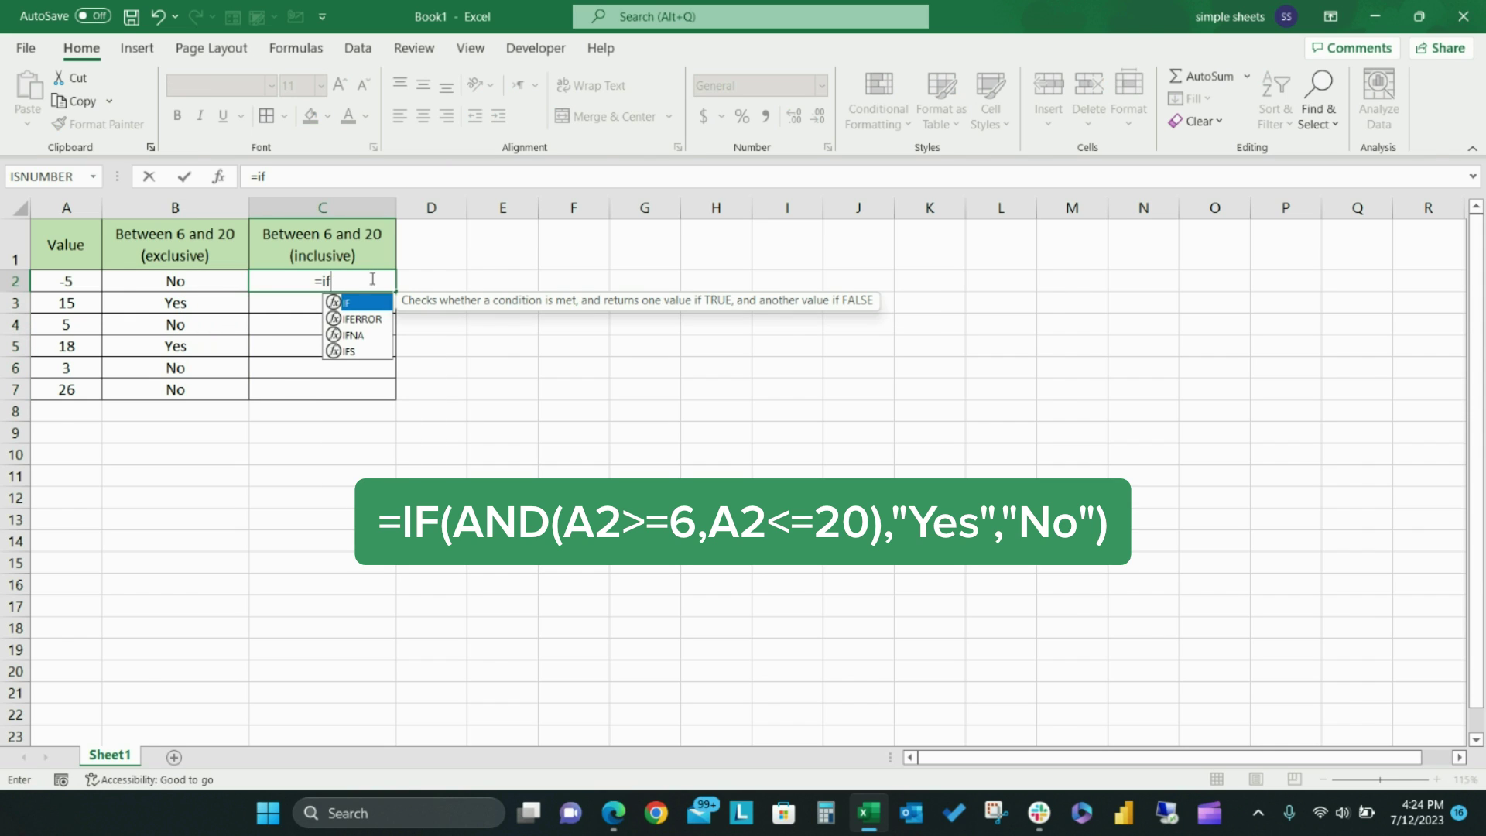
{"action": "type", "text": "(and("}
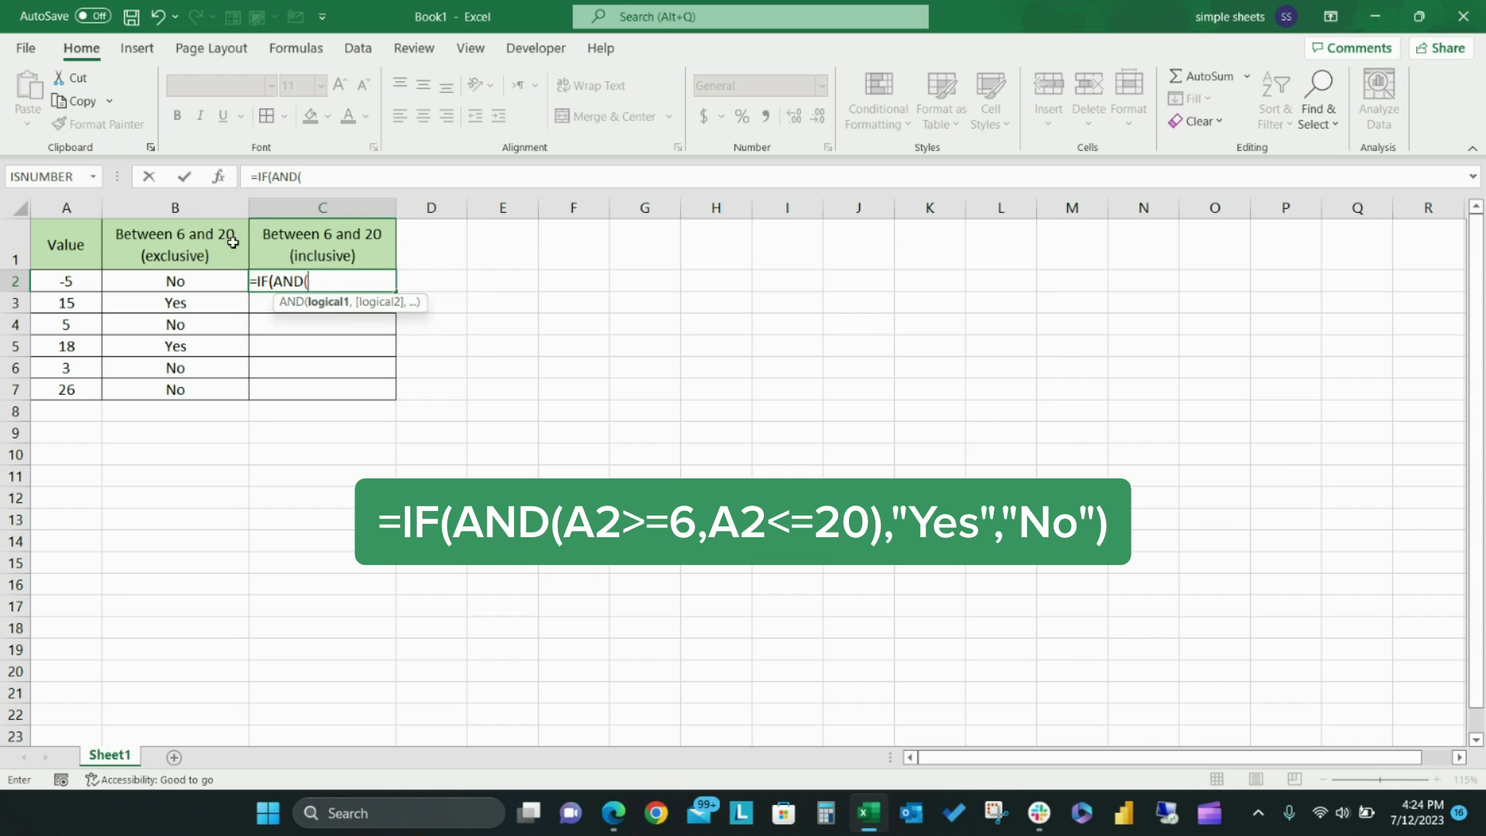
{"action": "left_click", "coordinate": [66, 280]}
{"action": "type", "text": ">"}
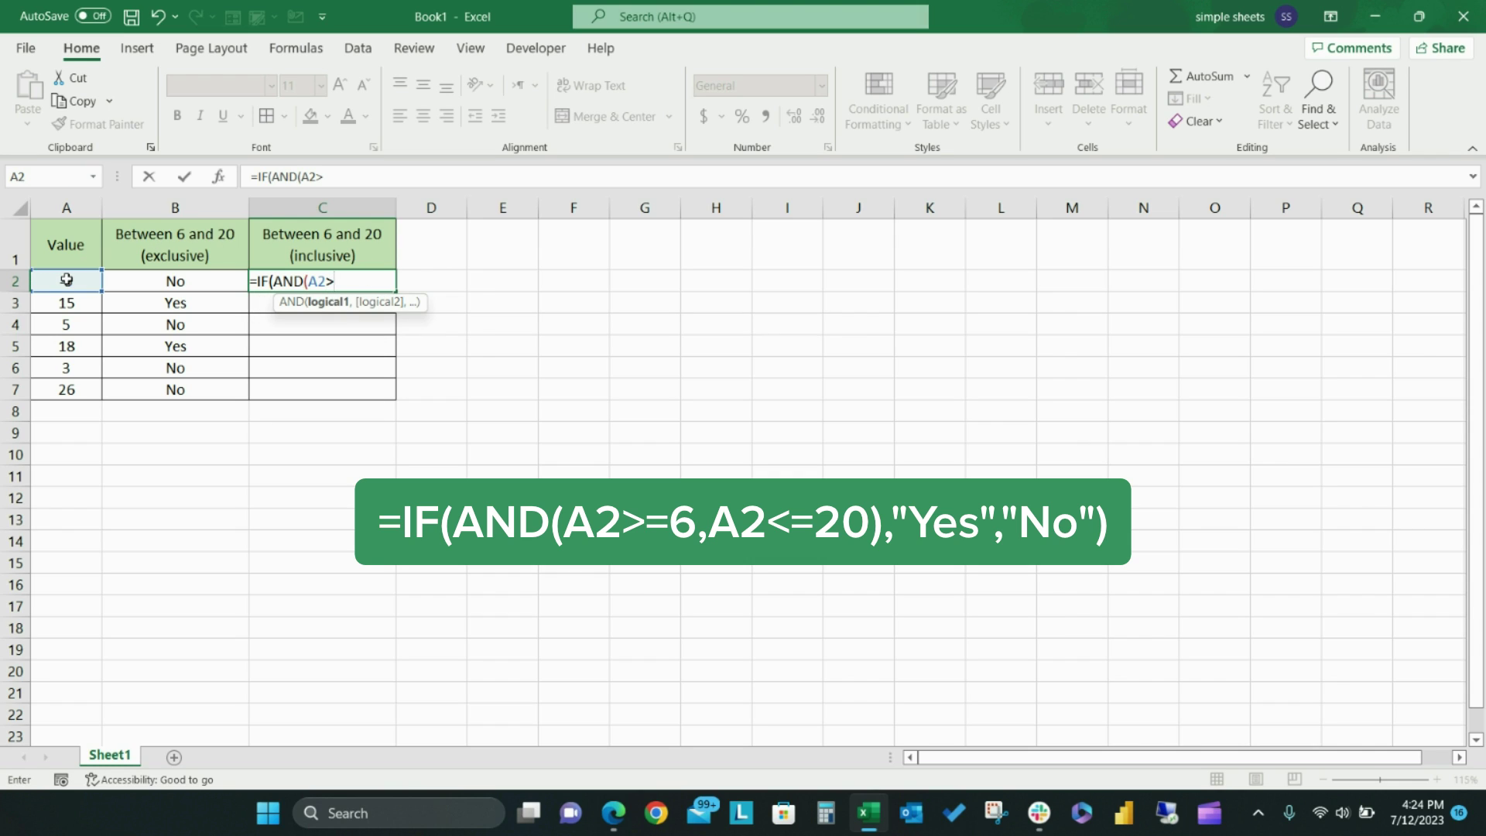
{"action": "type", "text": "=6,"}
{"action": "left_click", "coordinate": [66, 280]}
{"action": "type", "text": "<"}
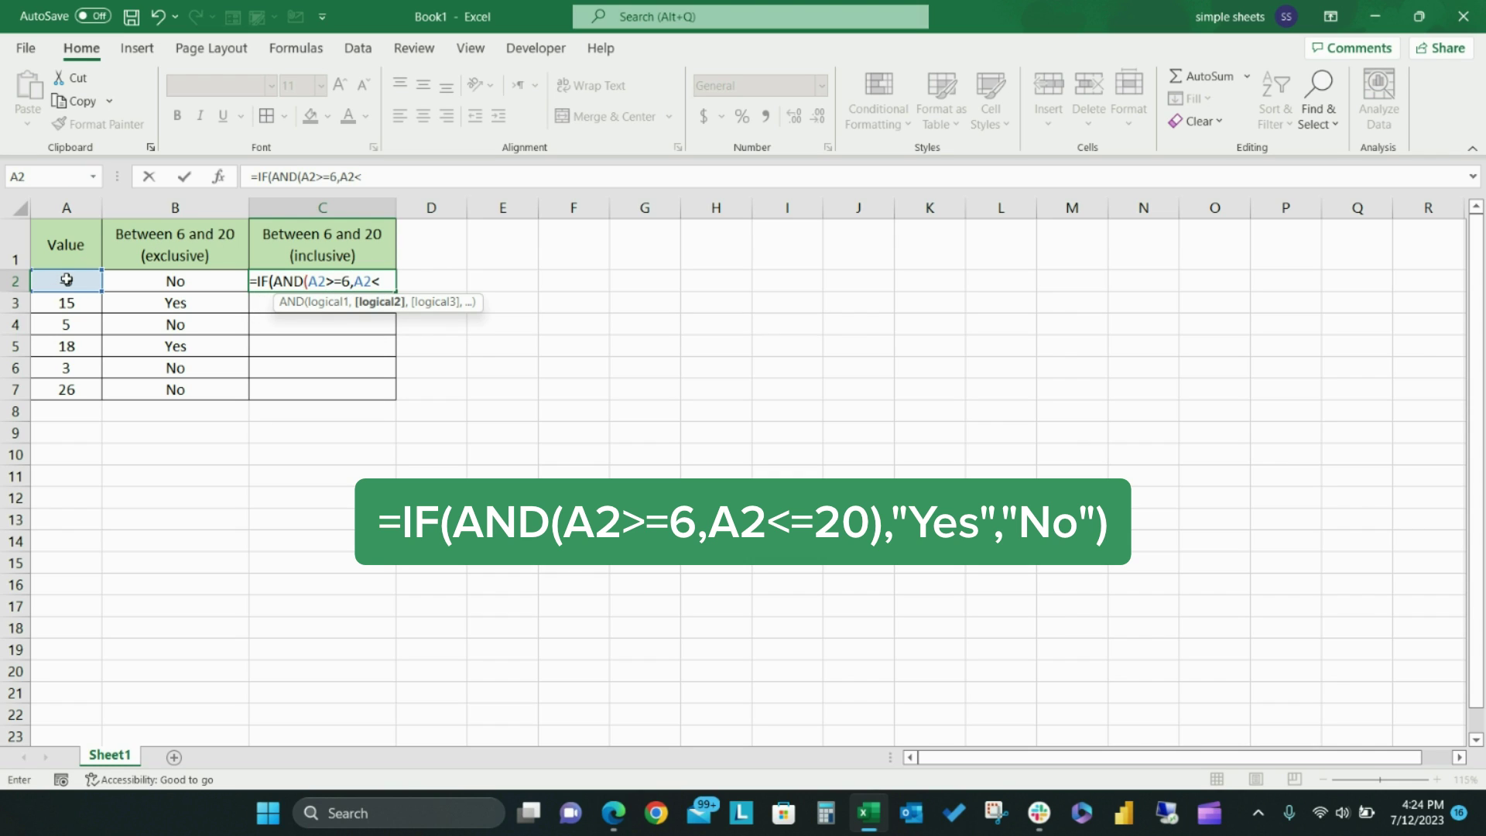
{"action": "type", "text": "=20),\"Yes\""}
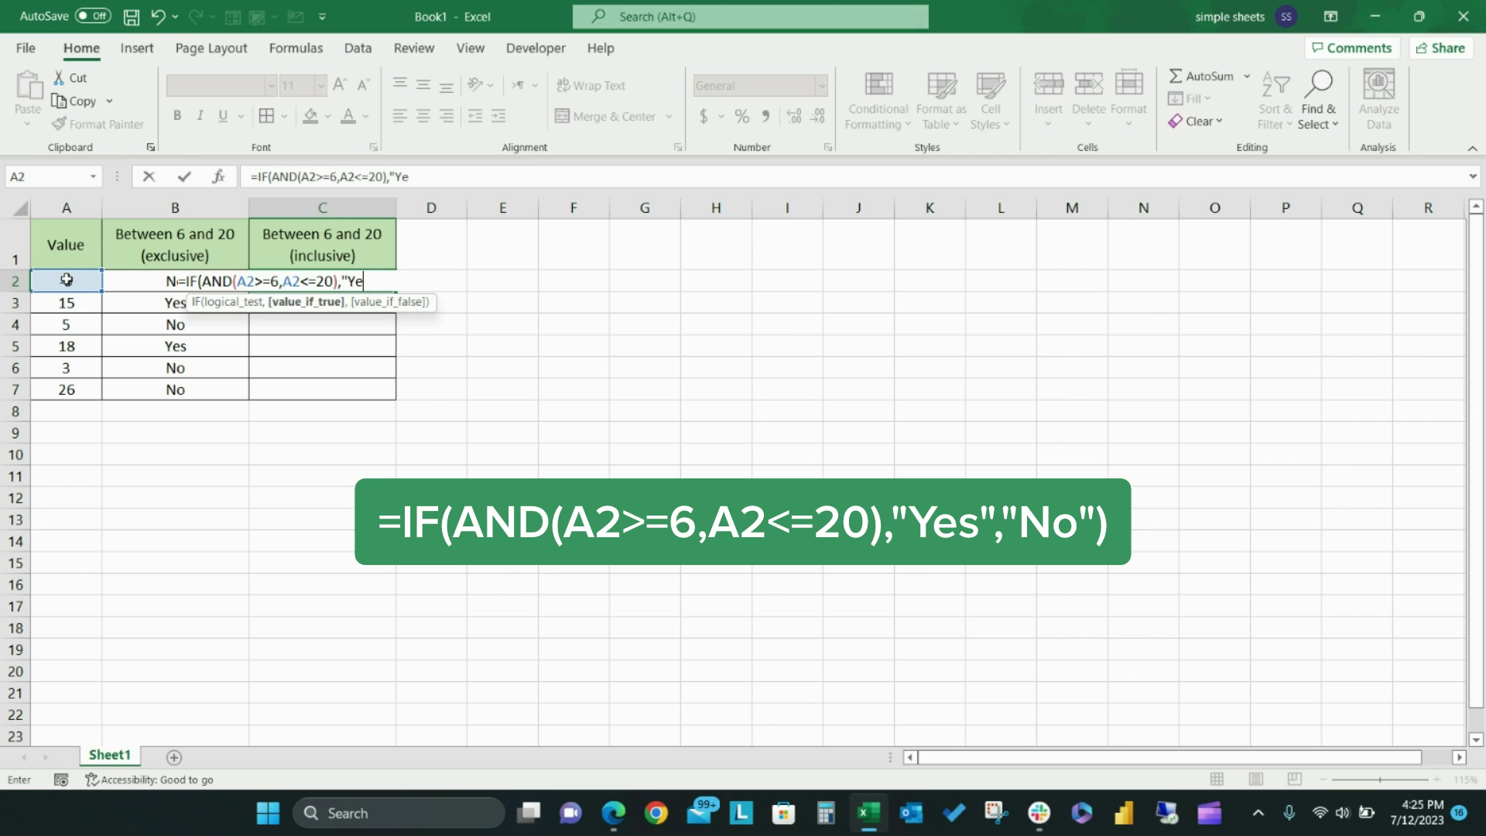
{"action": "type", "text": ",\"No\")"}
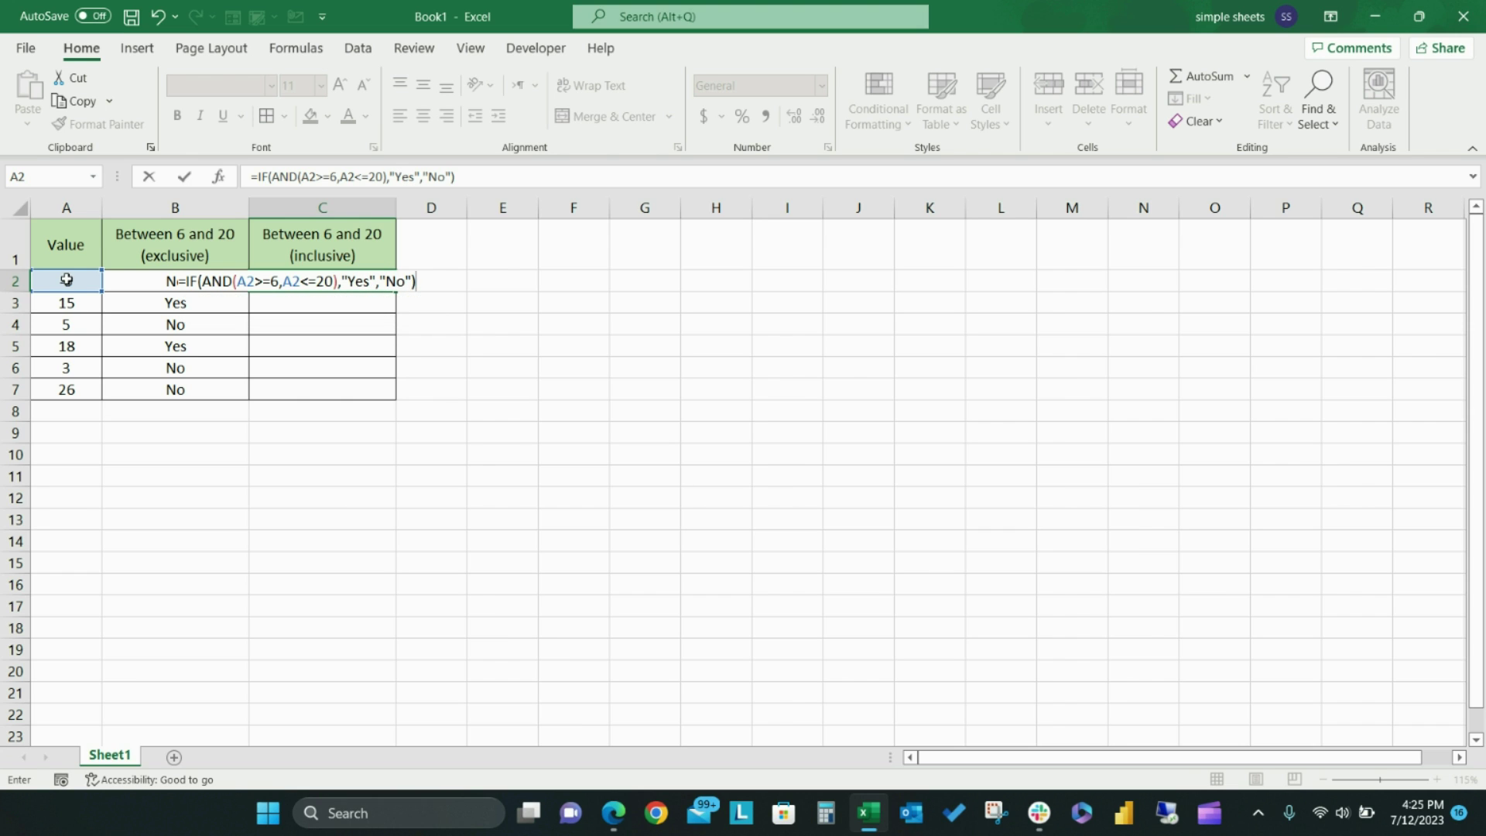
{"action": "key", "text": "Return"}
{"action": "left_click", "coordinate": [322, 282]}
{"action": "double_click", "coordinate": [397, 291]}
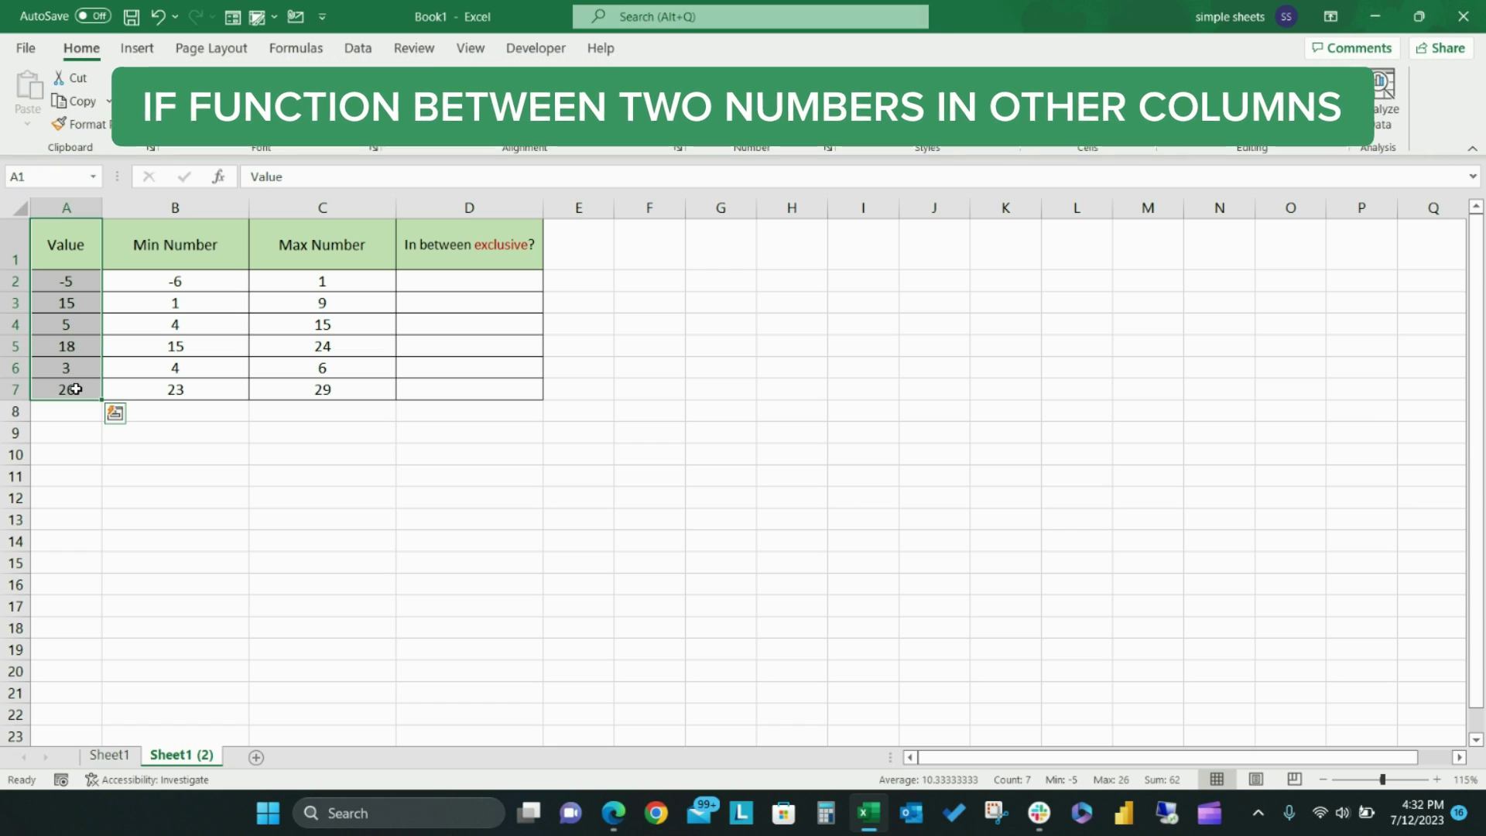
- Enter =IF(AND(A2>B2,A2<C2),"Yes","No") in D2 to compare each Value with its Min and Max
{"action": "left_click", "coordinate": [219, 205]}
{"action": "left_click", "coordinate": [338, 205]}
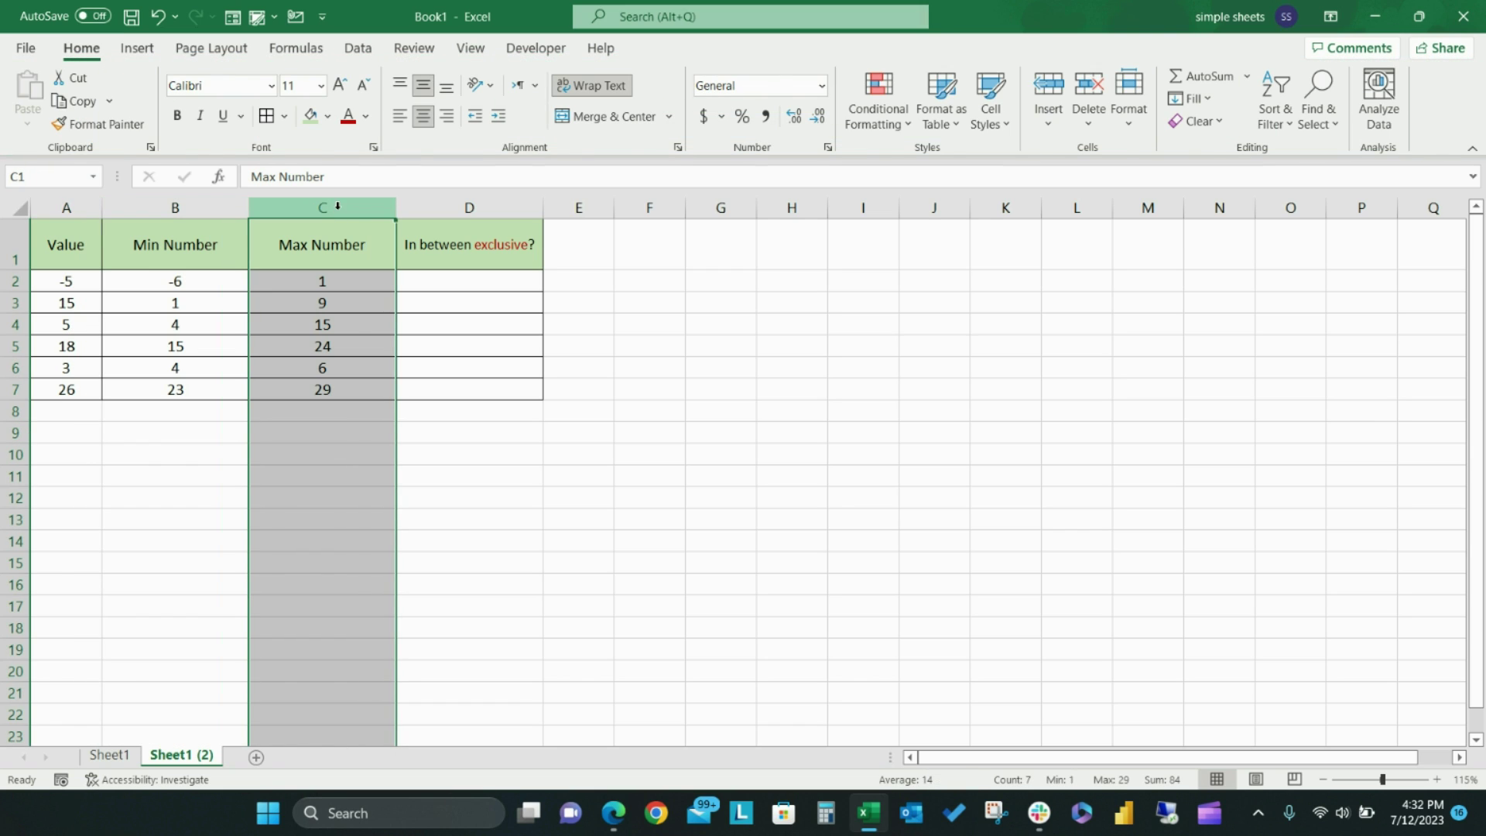
{"action": "left_click", "coordinate": [422, 282]}
{"action": "type", "text": "="}
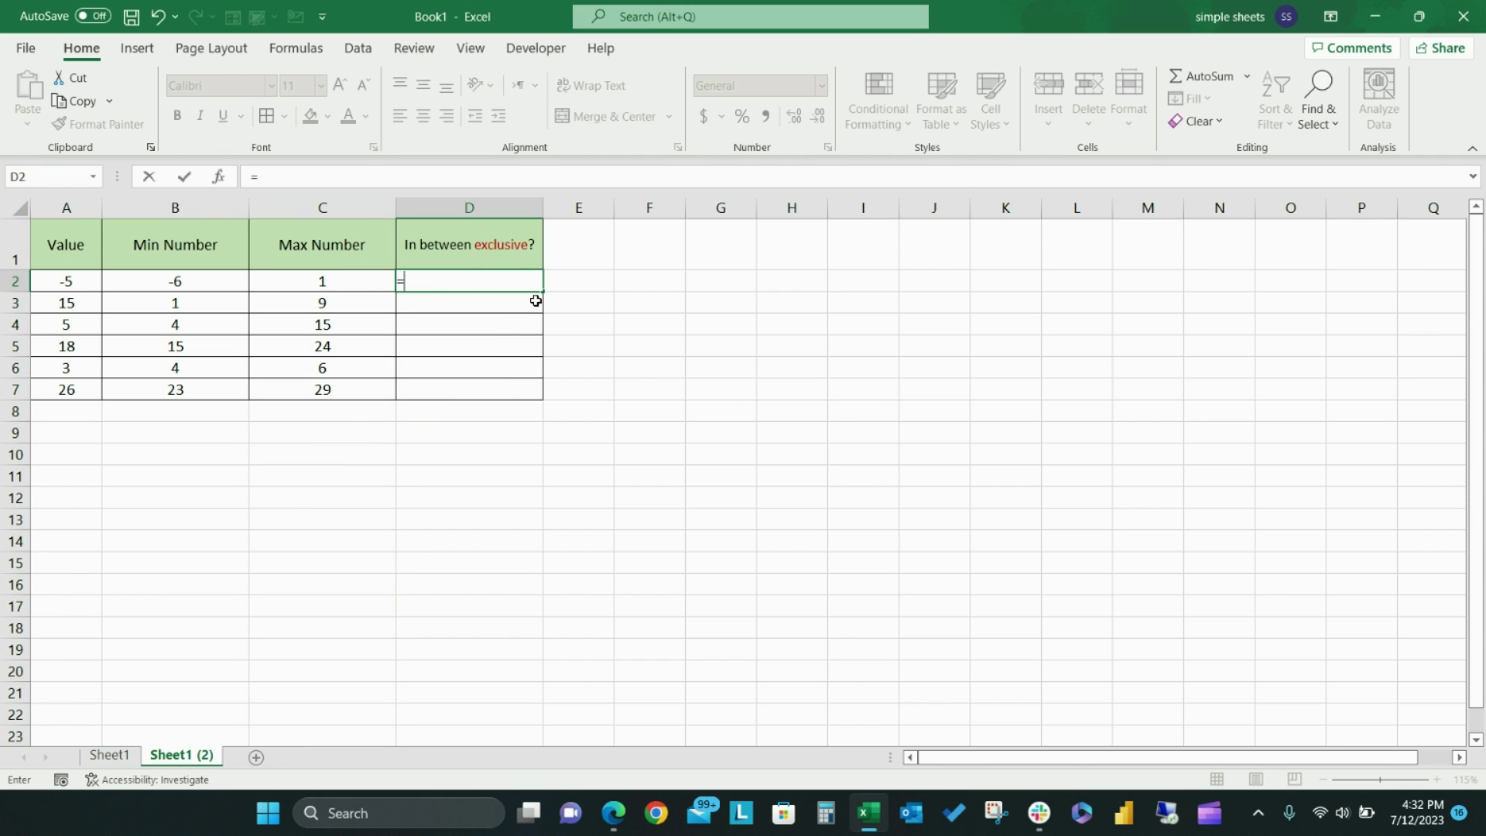
{"action": "type", "text": "IF(and"}
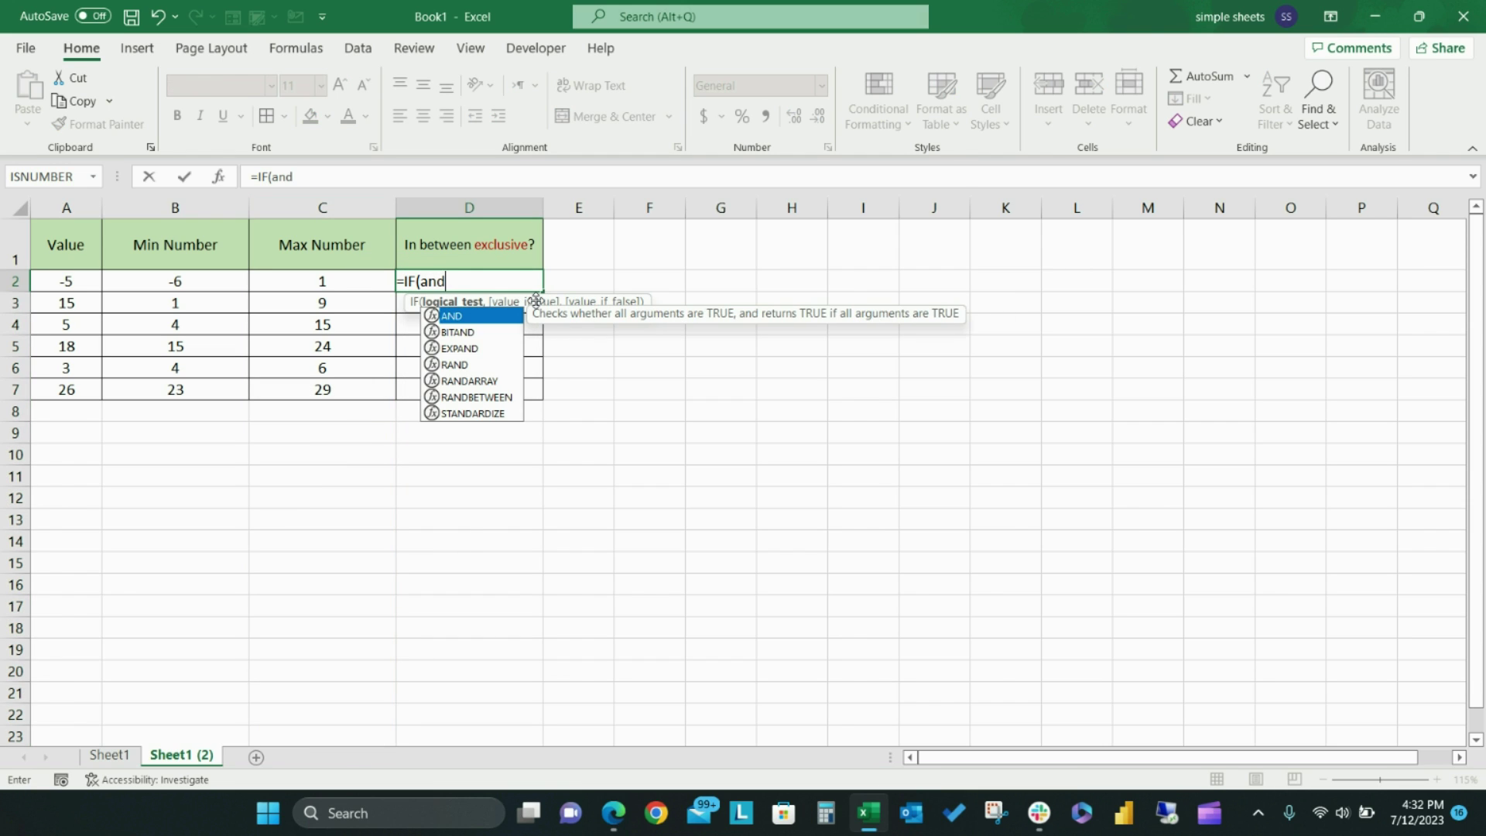
{"action": "key", "text": "Tab"}
{"action": "left_click", "coordinate": [72, 276]}
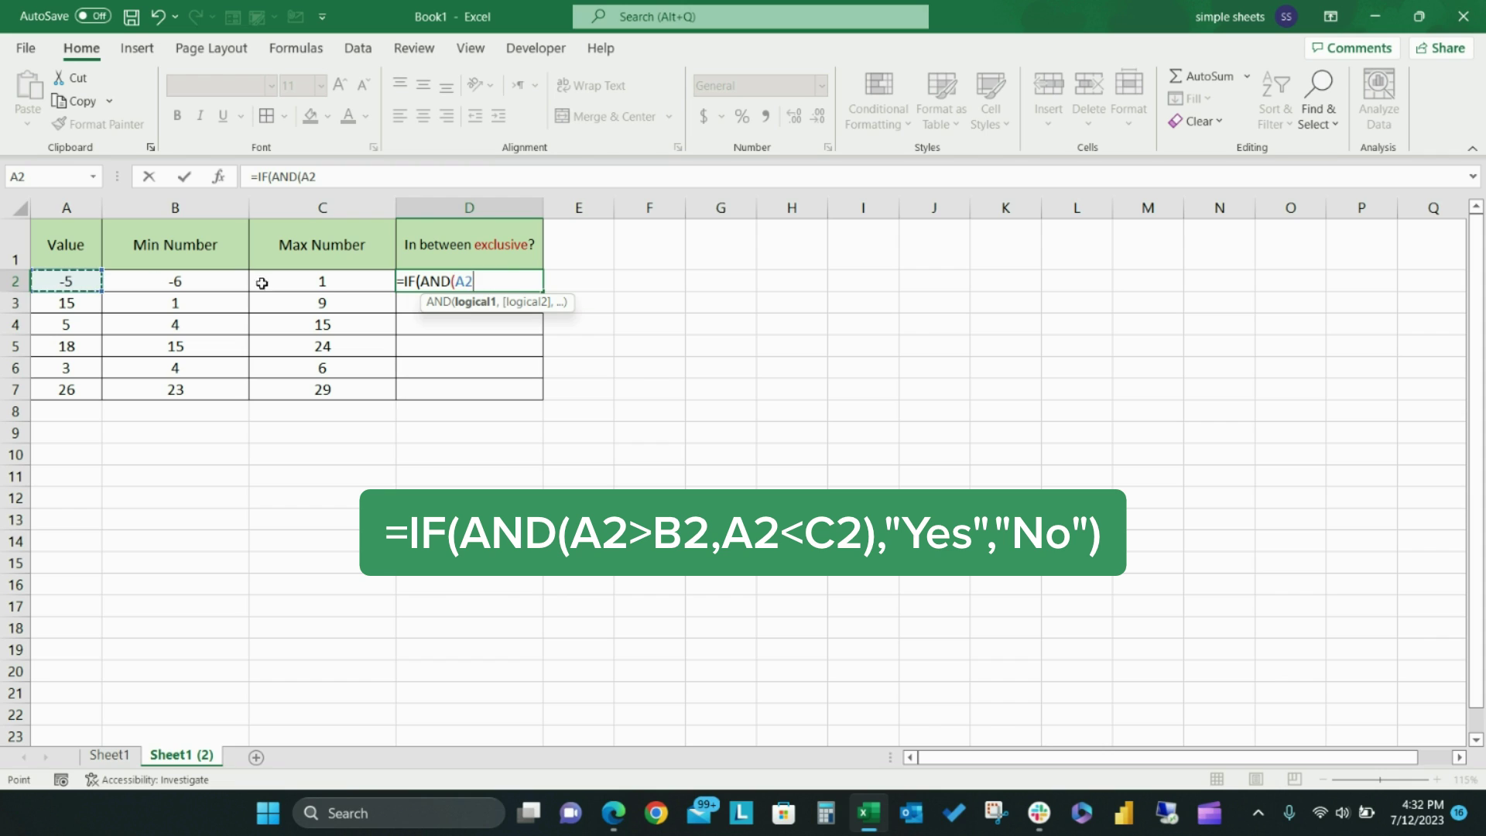
{"action": "type", "text": ">"}
{"action": "left_click", "coordinate": [216, 282]}
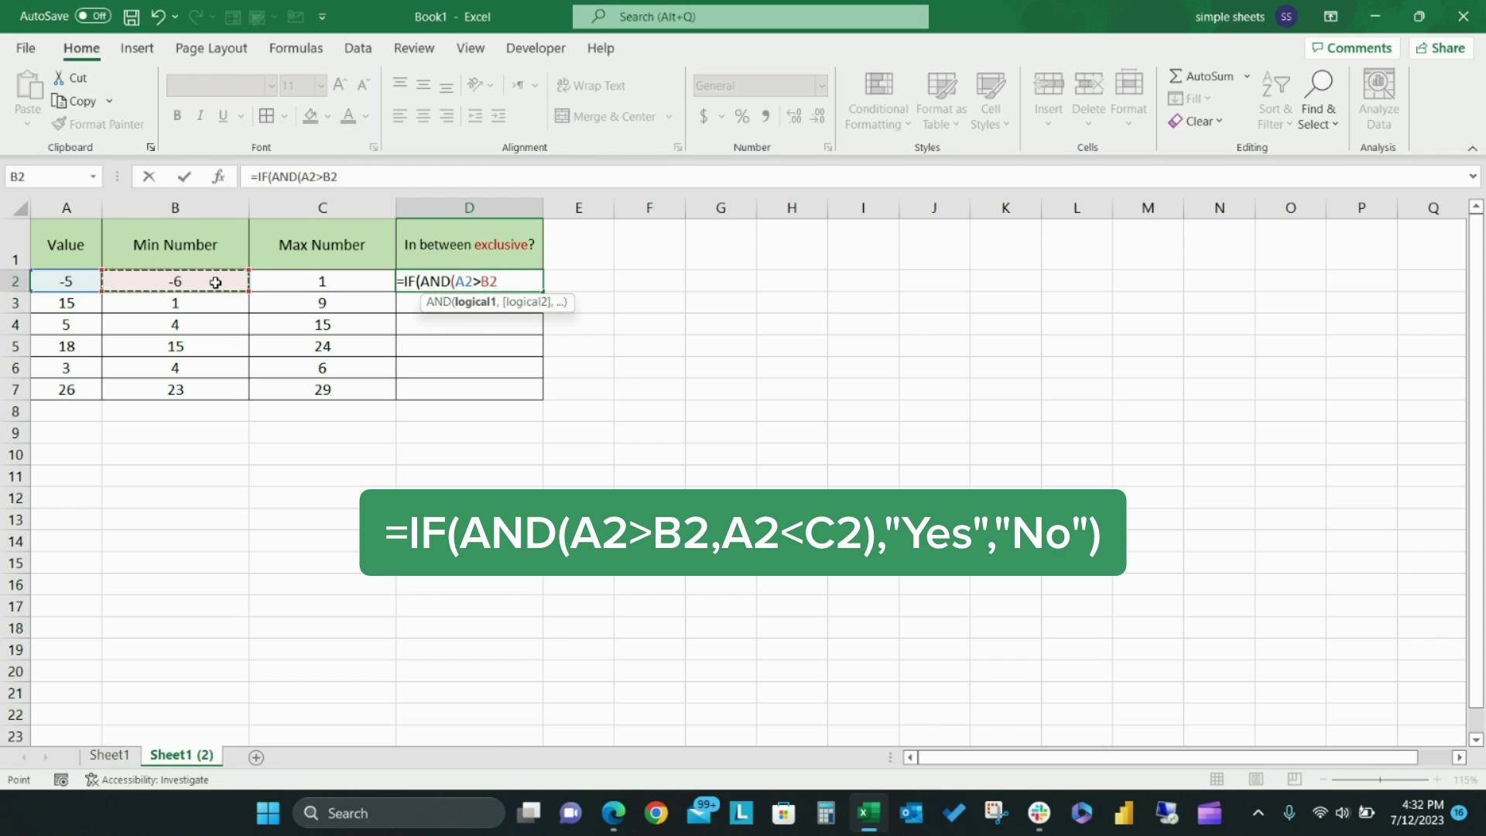
{"action": "type", "text": ","}
{"action": "left_click", "coordinate": [83, 281]}
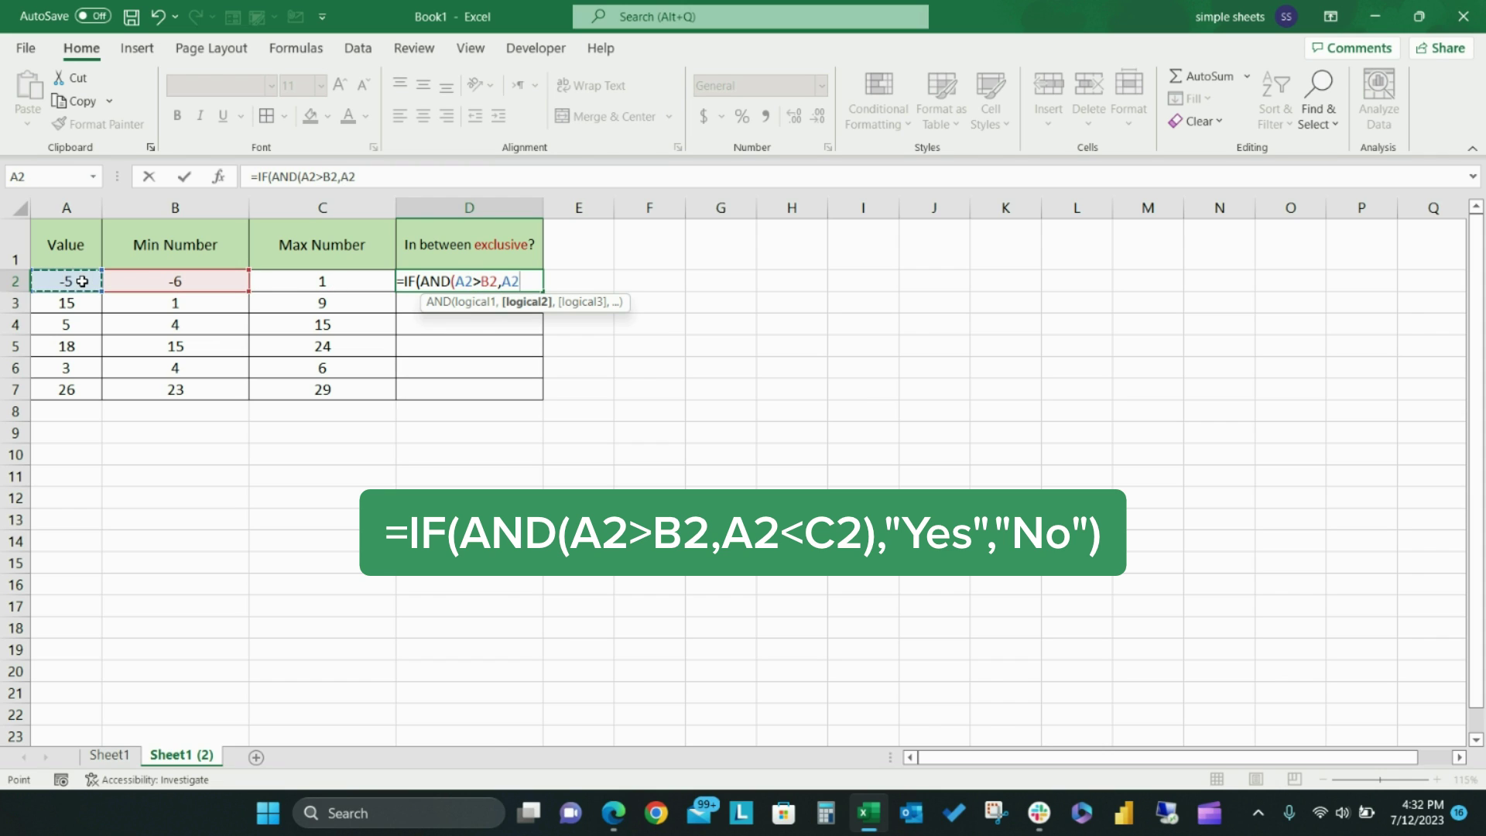
{"action": "type", "text": "<"}
{"action": "left_click", "coordinate": [349, 280]}
{"action": "type", "text": "),\""}
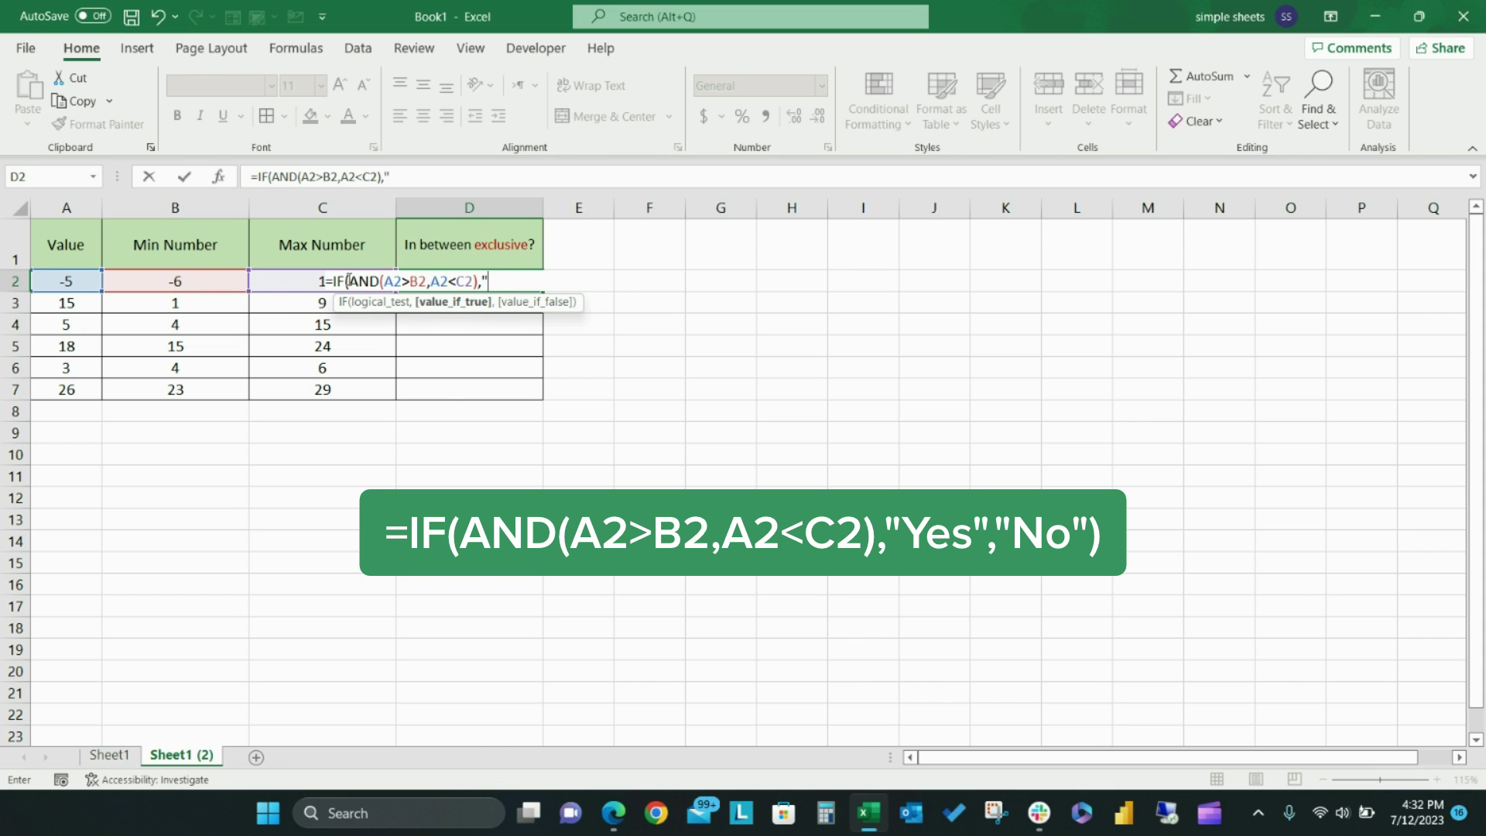
{"action": "type", "text": "Yes\","}
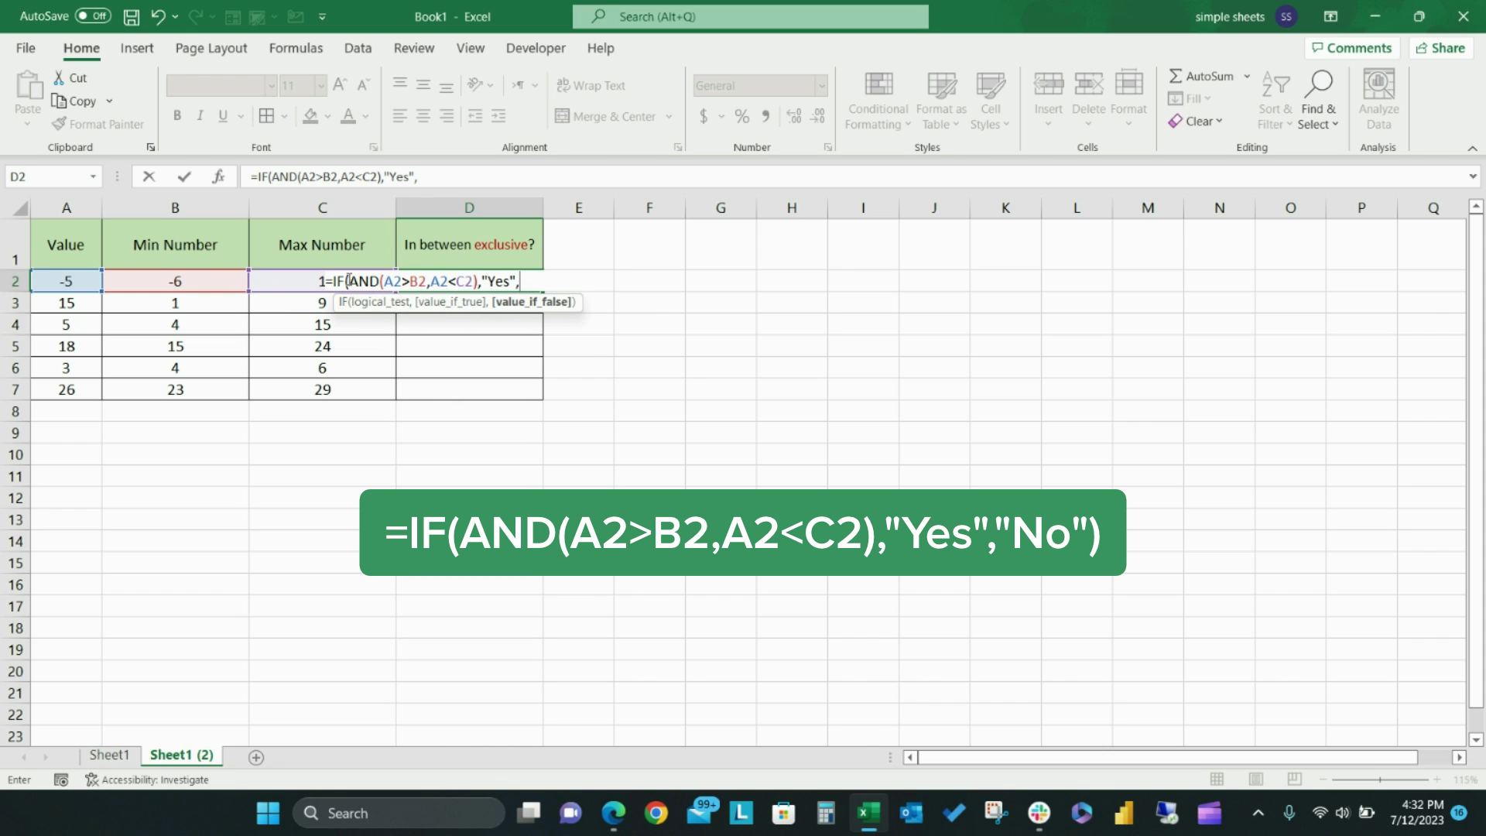
{"action": "type", "text": "\"No\")"}
{"action": "key", "text": "Return"}
- Copy the D2 formula down through D7
{"action": "left_click", "coordinate": [528, 279]}
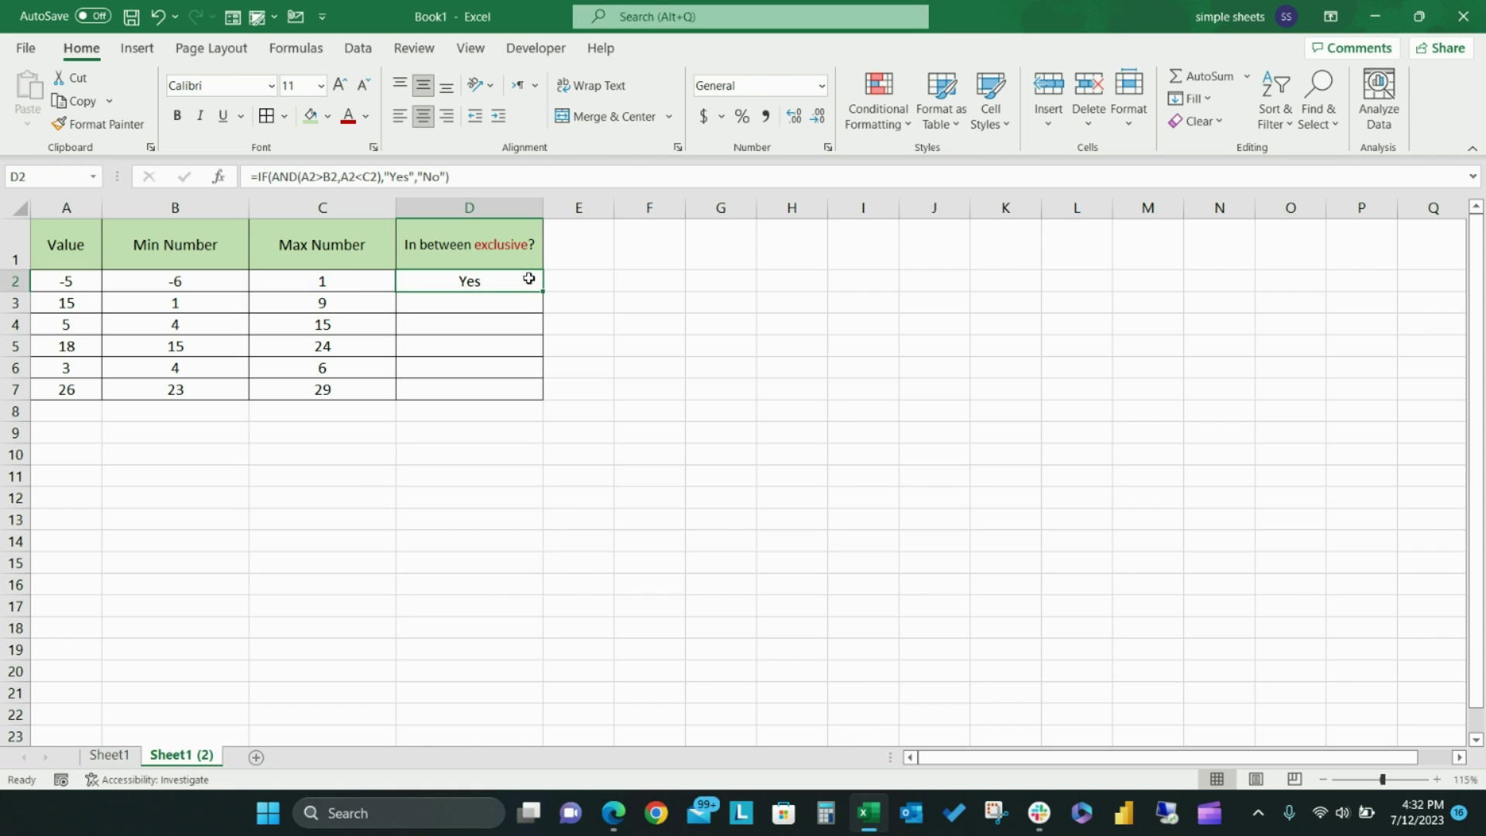
{"action": "left_click_drag", "start_coordinate": [543, 289], "coordinate": [547, 400]}
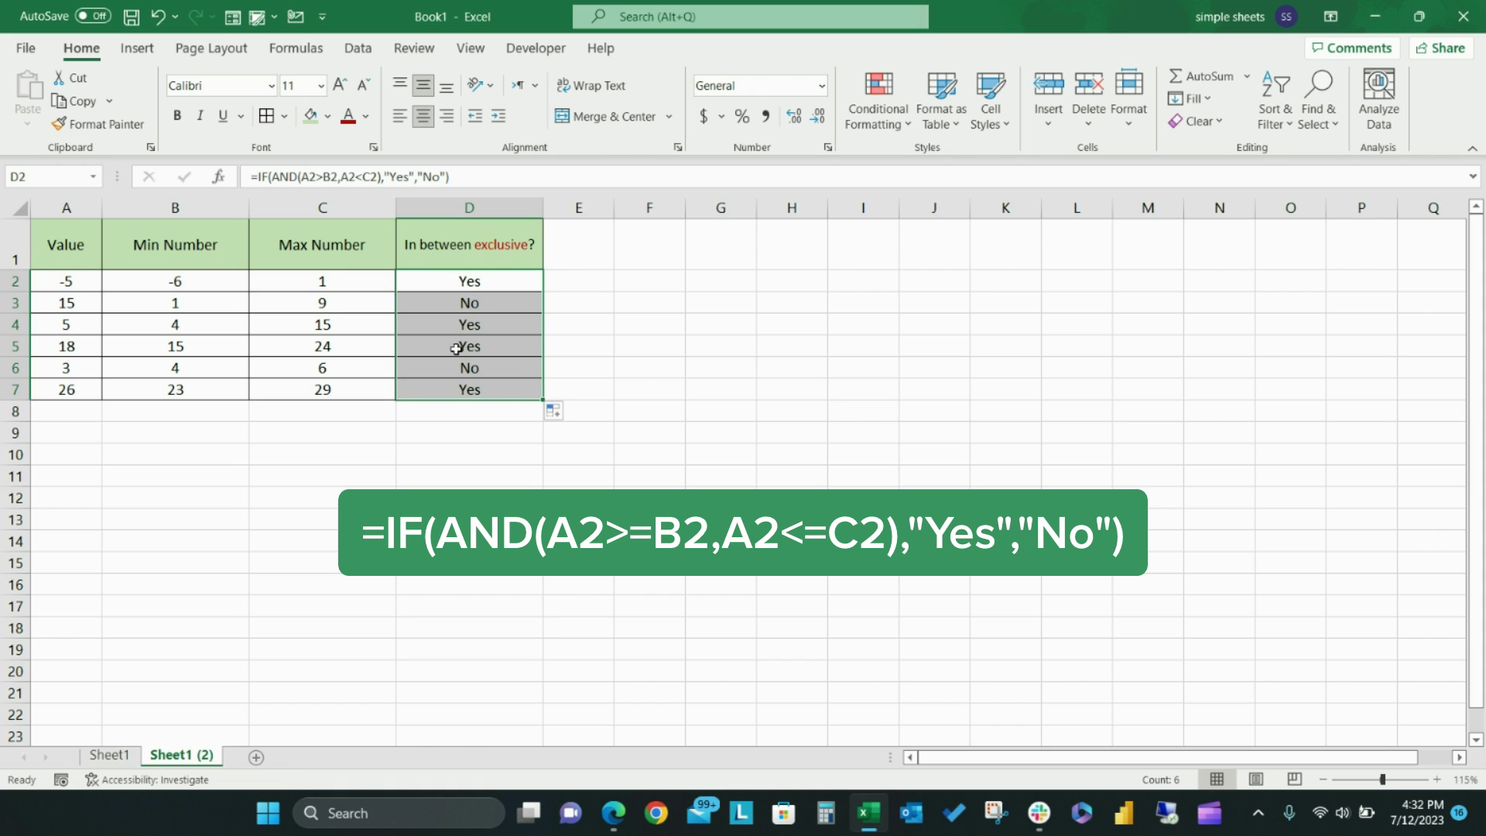
{"action": "left_click", "coordinate": [500, 439]}
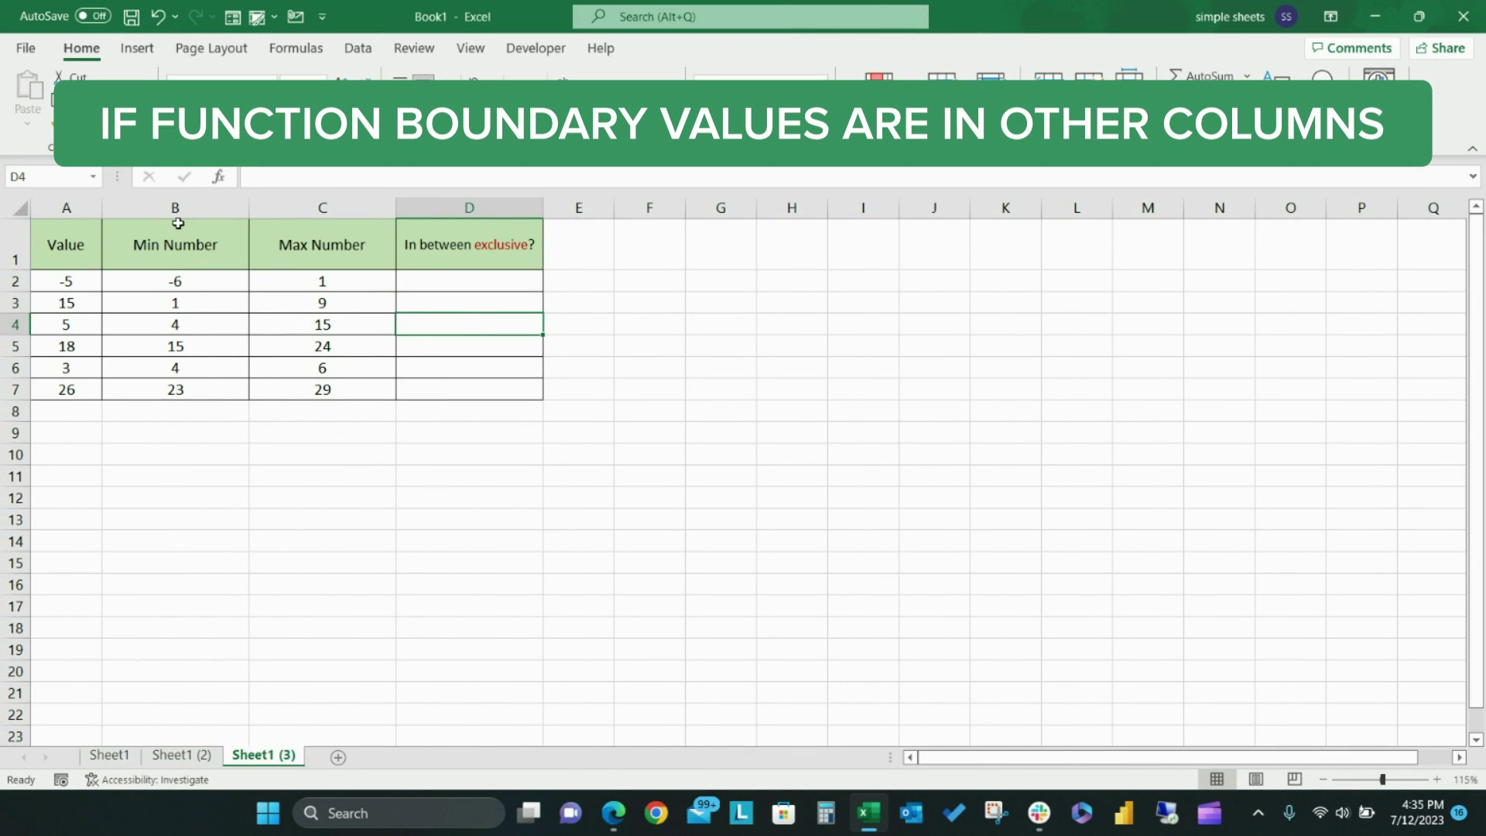
- In D2, start an IF(AND) test checking that A2 exceeds MIN(B2,C2)
{"action": "left_click", "coordinate": [192, 208]}
{"action": "left_click", "coordinate": [322, 206]}
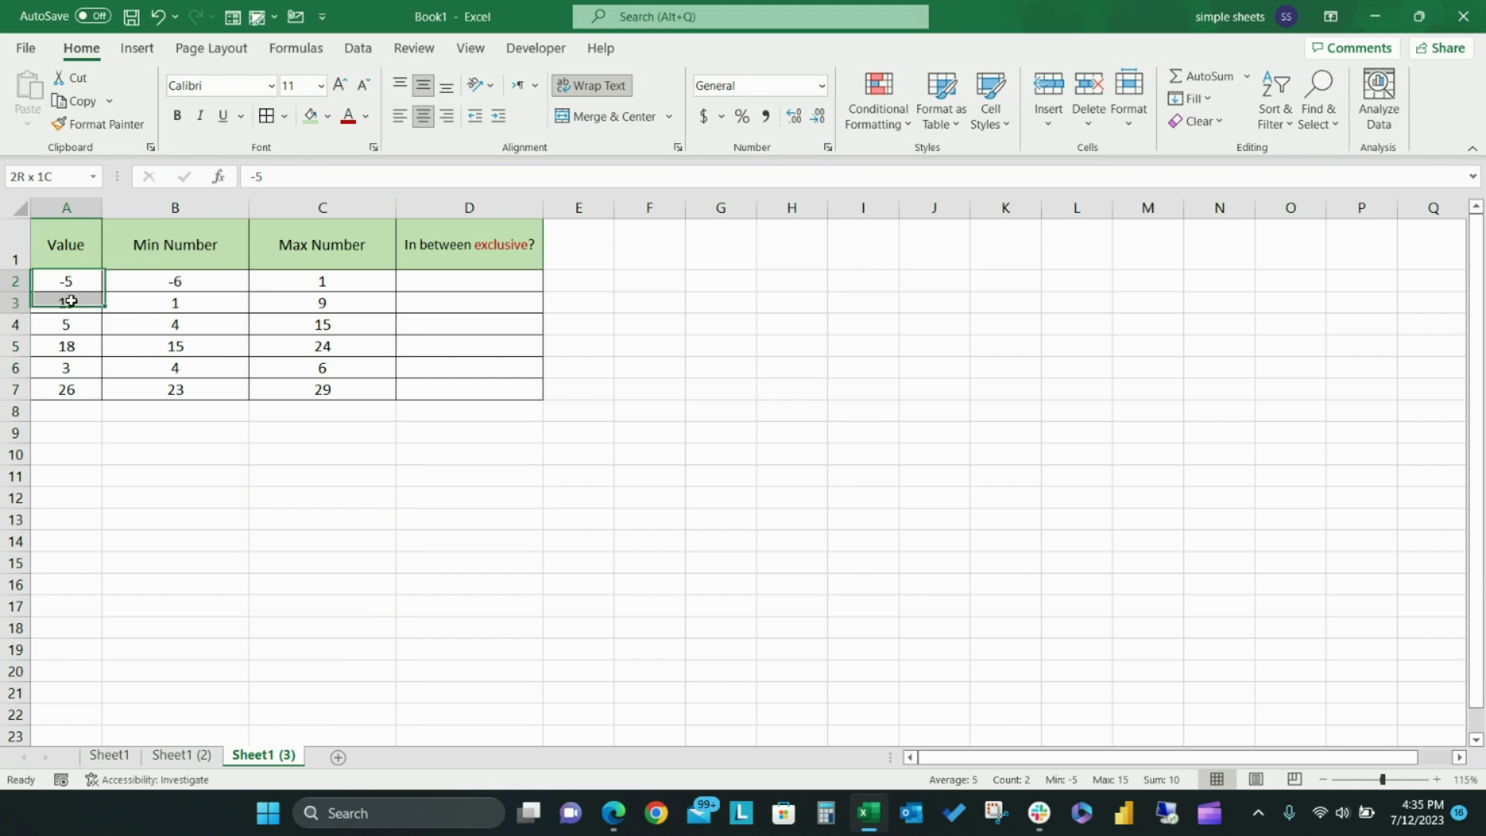
{"action": "left_click_drag", "start_coordinate": [69, 281], "coordinate": [69, 388]}
{"action": "left_click", "coordinate": [489, 282]}
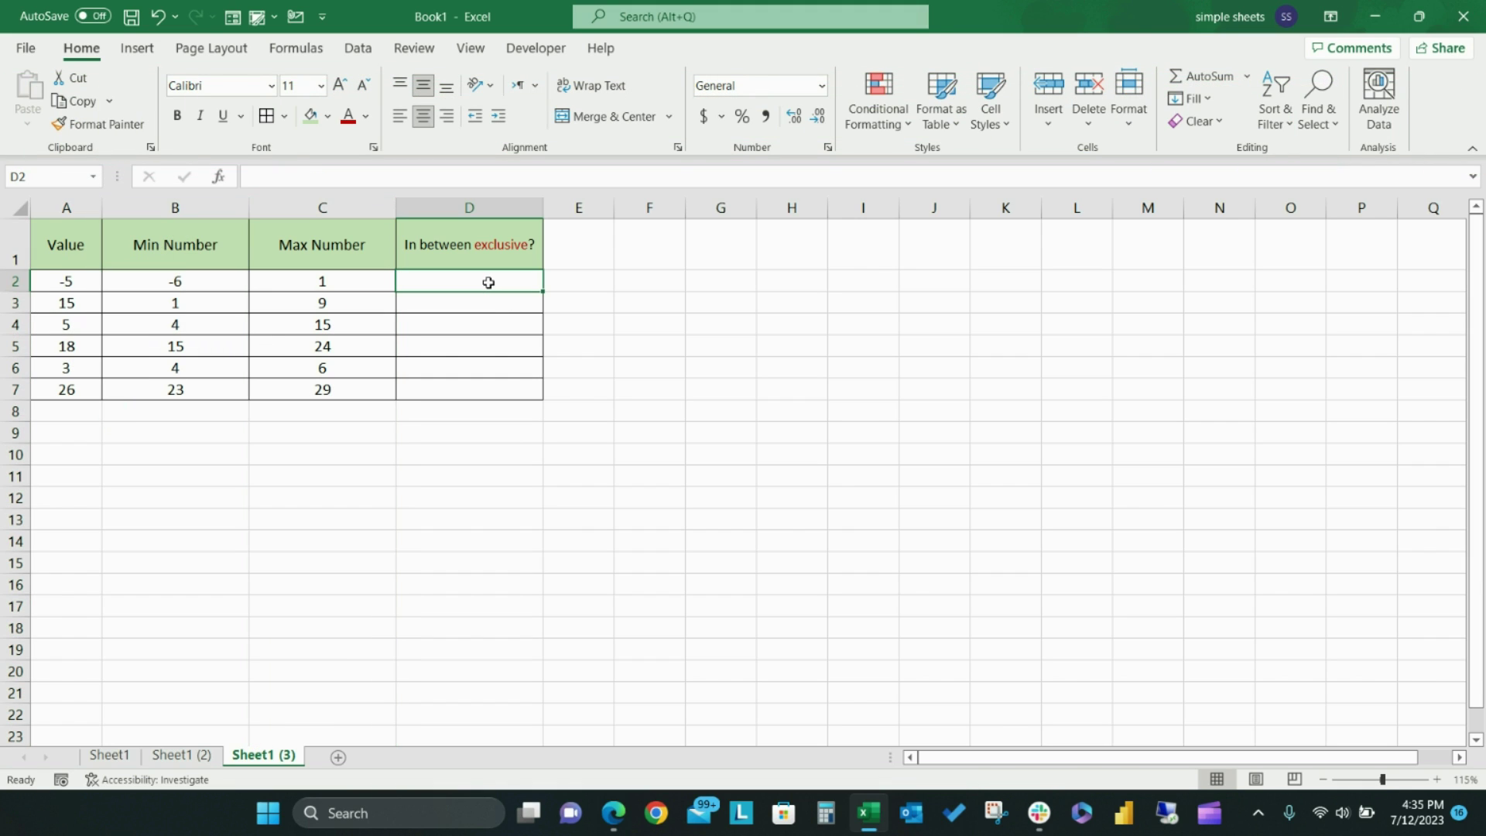
{"action": "type", "text": "="}
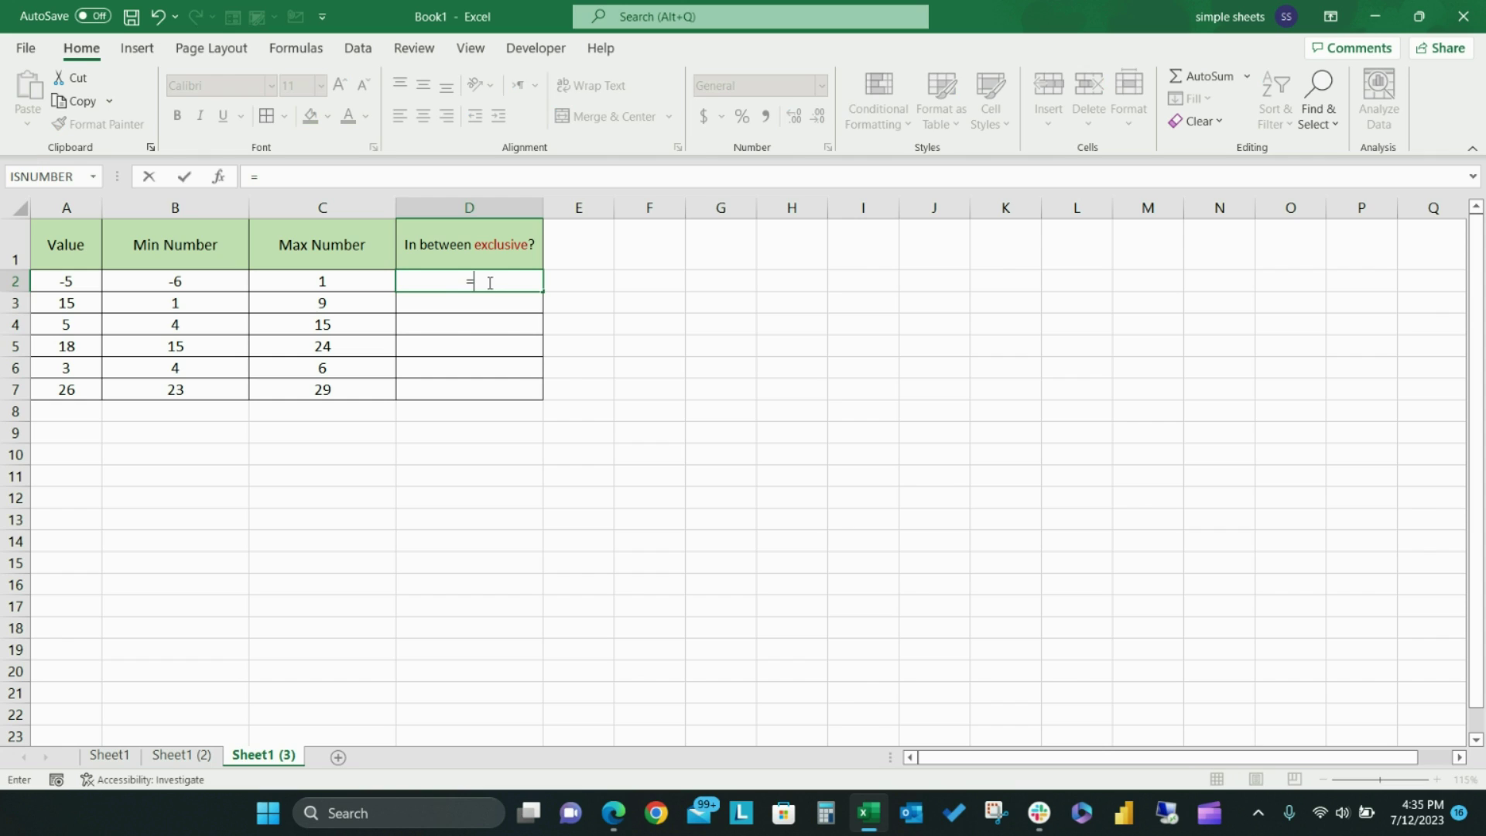
{"action": "type", "text": "IF(AND"}
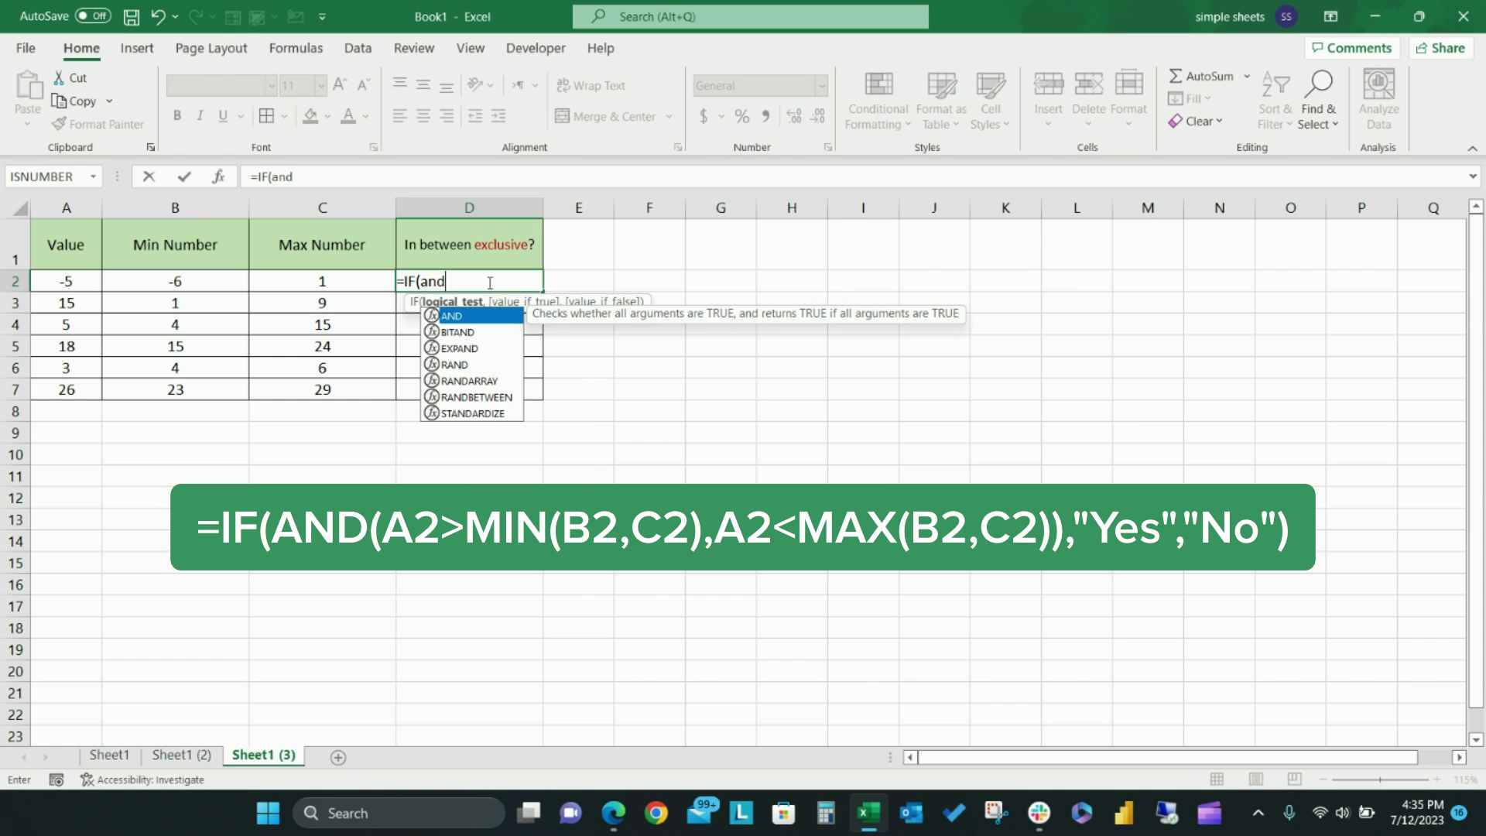
{"action": "type", "text": "("}
{"action": "left_click", "coordinate": [70, 281]}
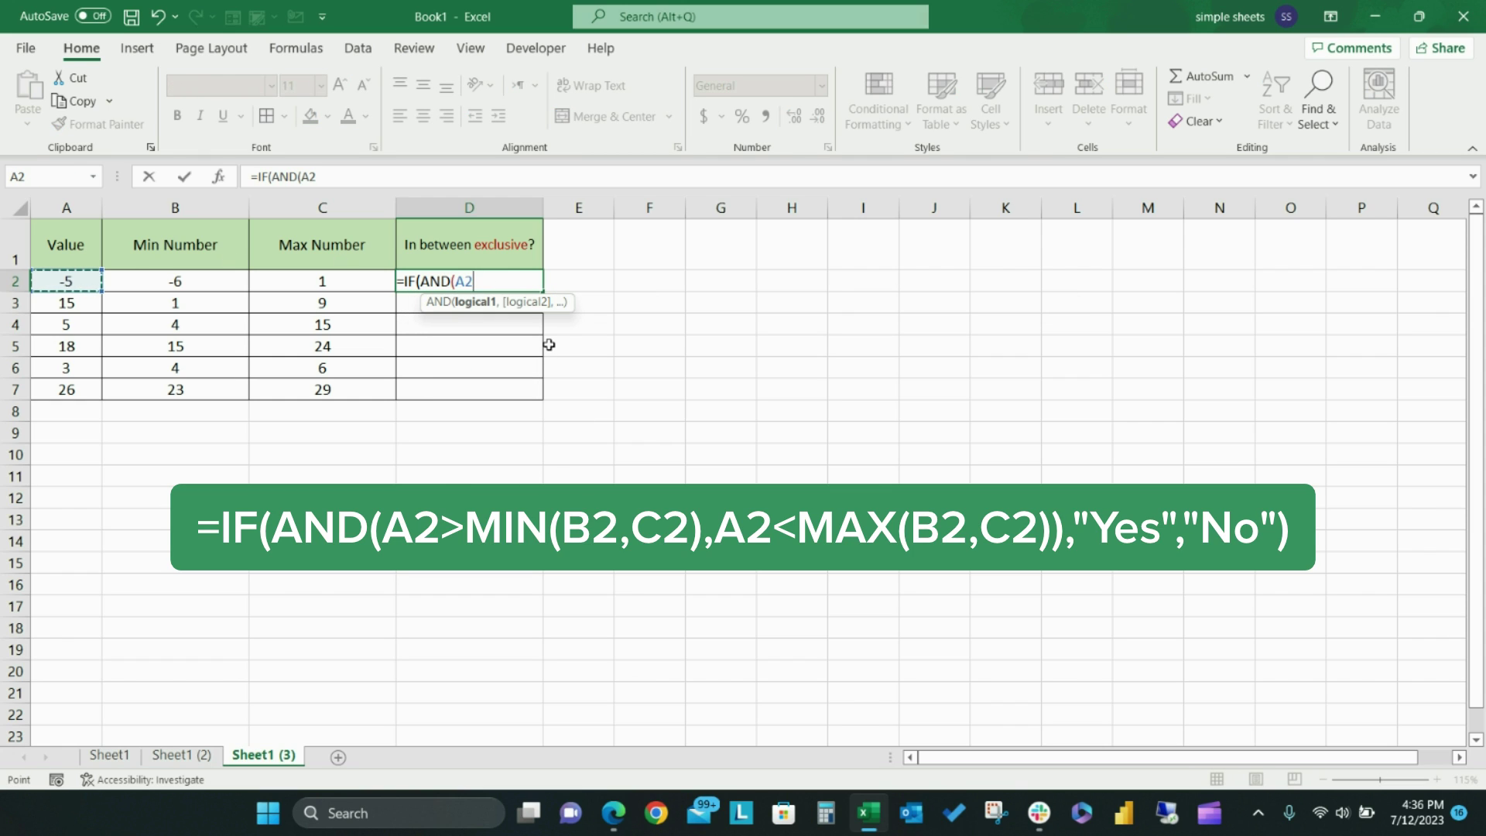
{"action": "type", "text": ">min"}
{"action": "key", "text": "Tab"}
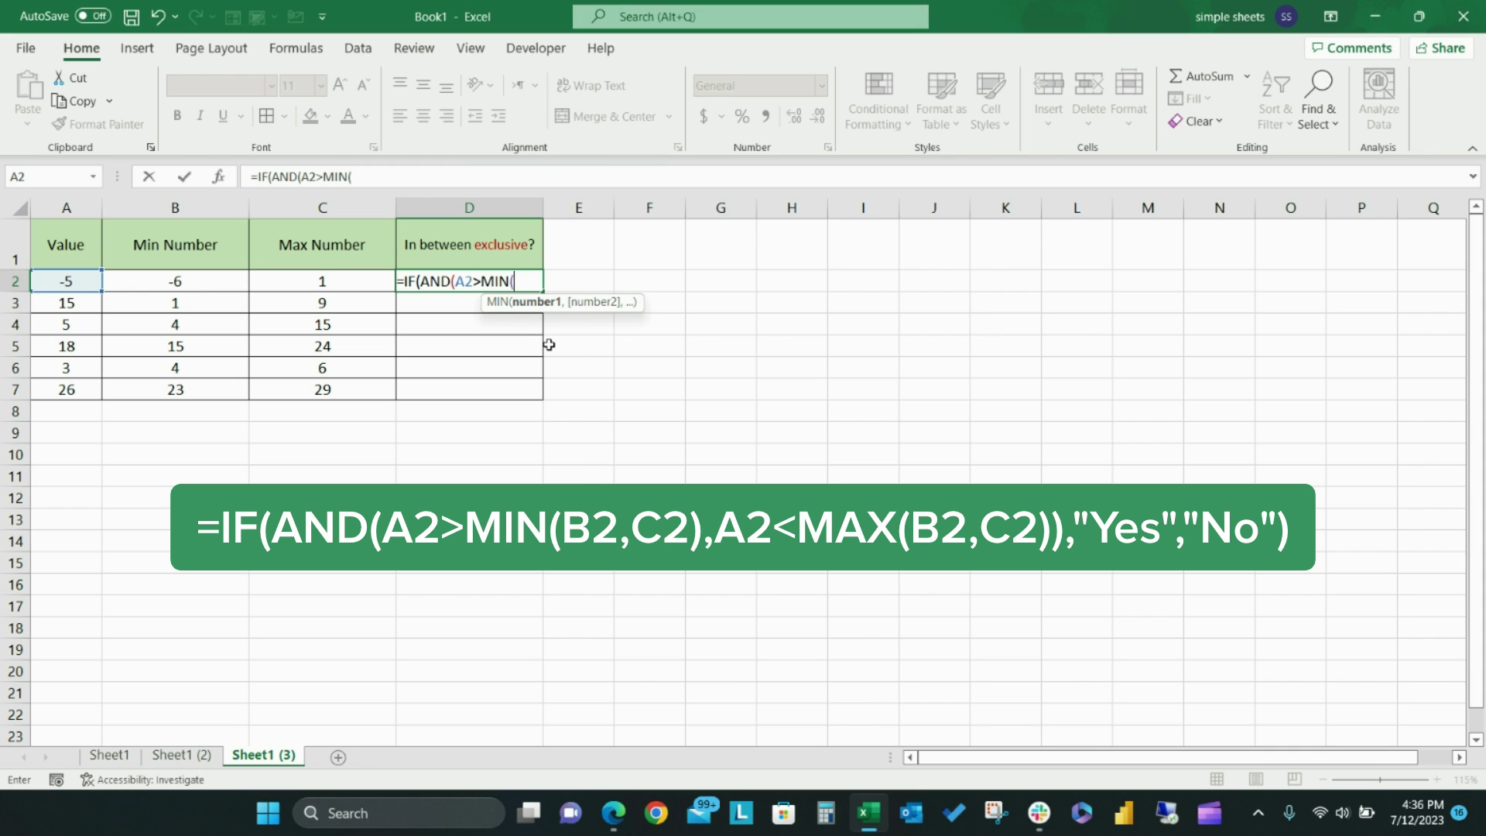
{"action": "left_click", "coordinate": [194, 280]}
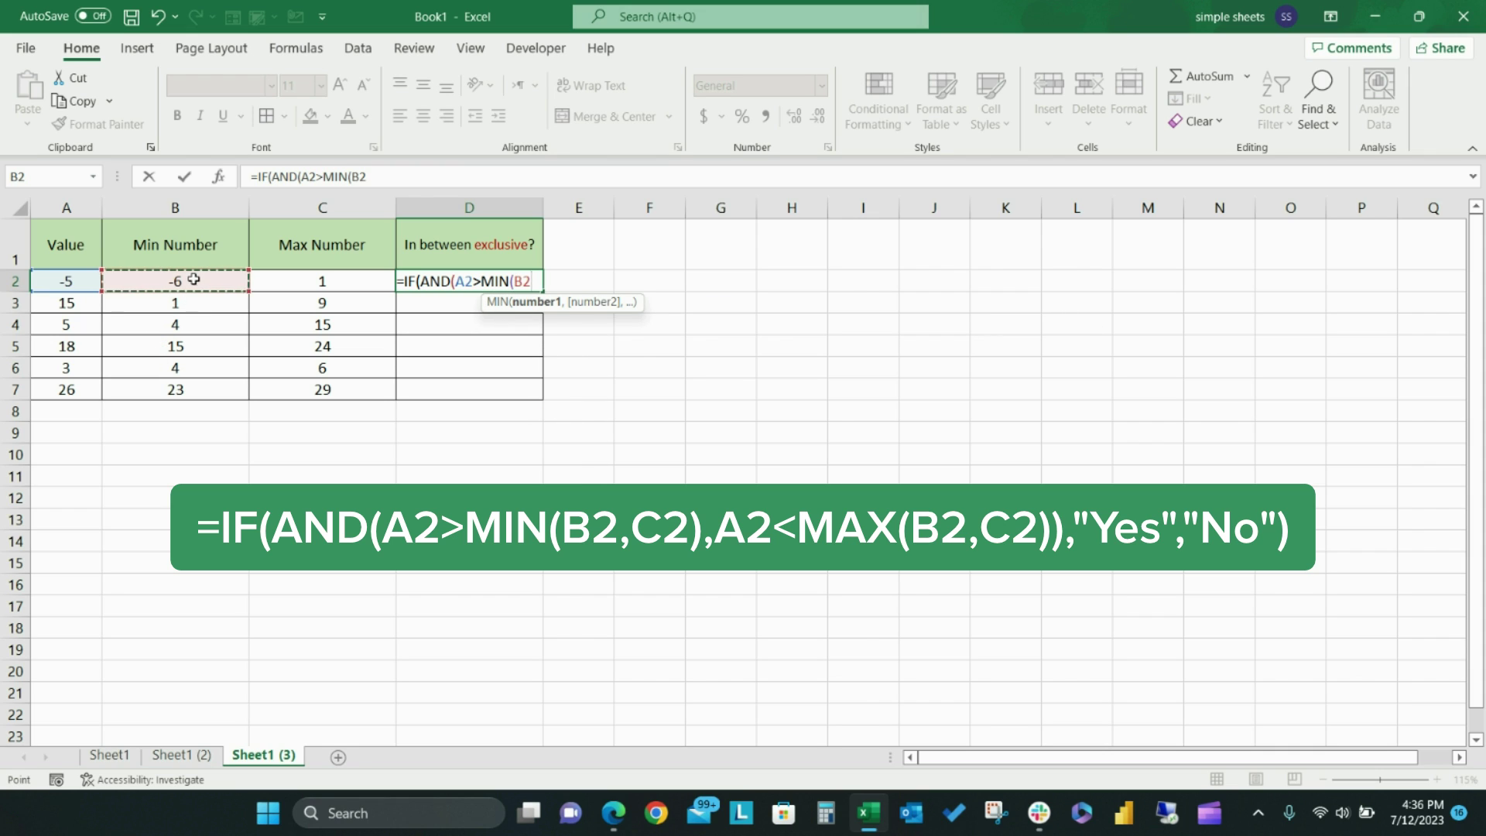
{"action": "type", "text": ","}
{"action": "left_click", "coordinate": [316, 288]}
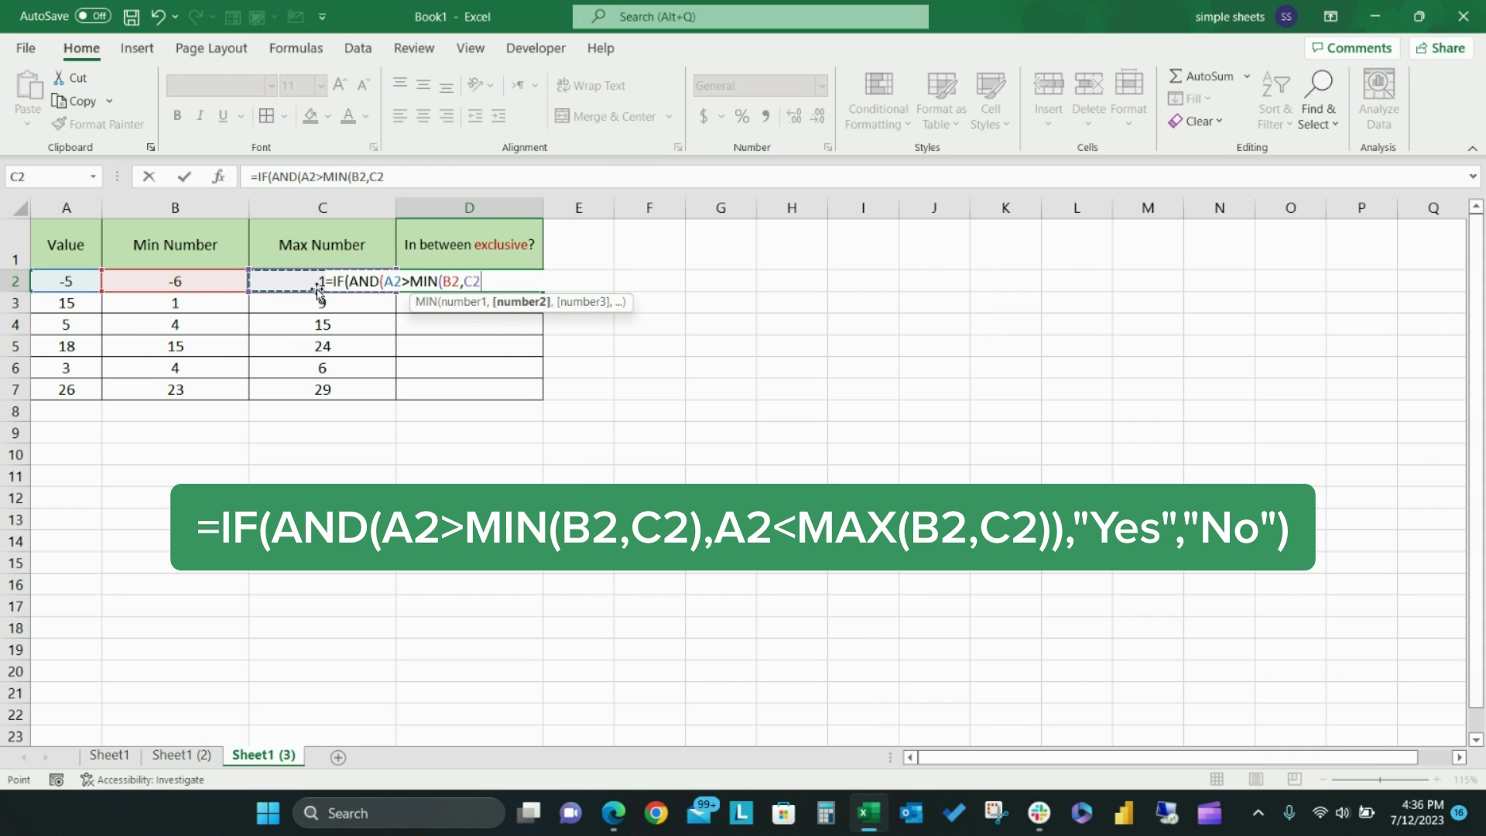
{"action": "type", "text": "),"}
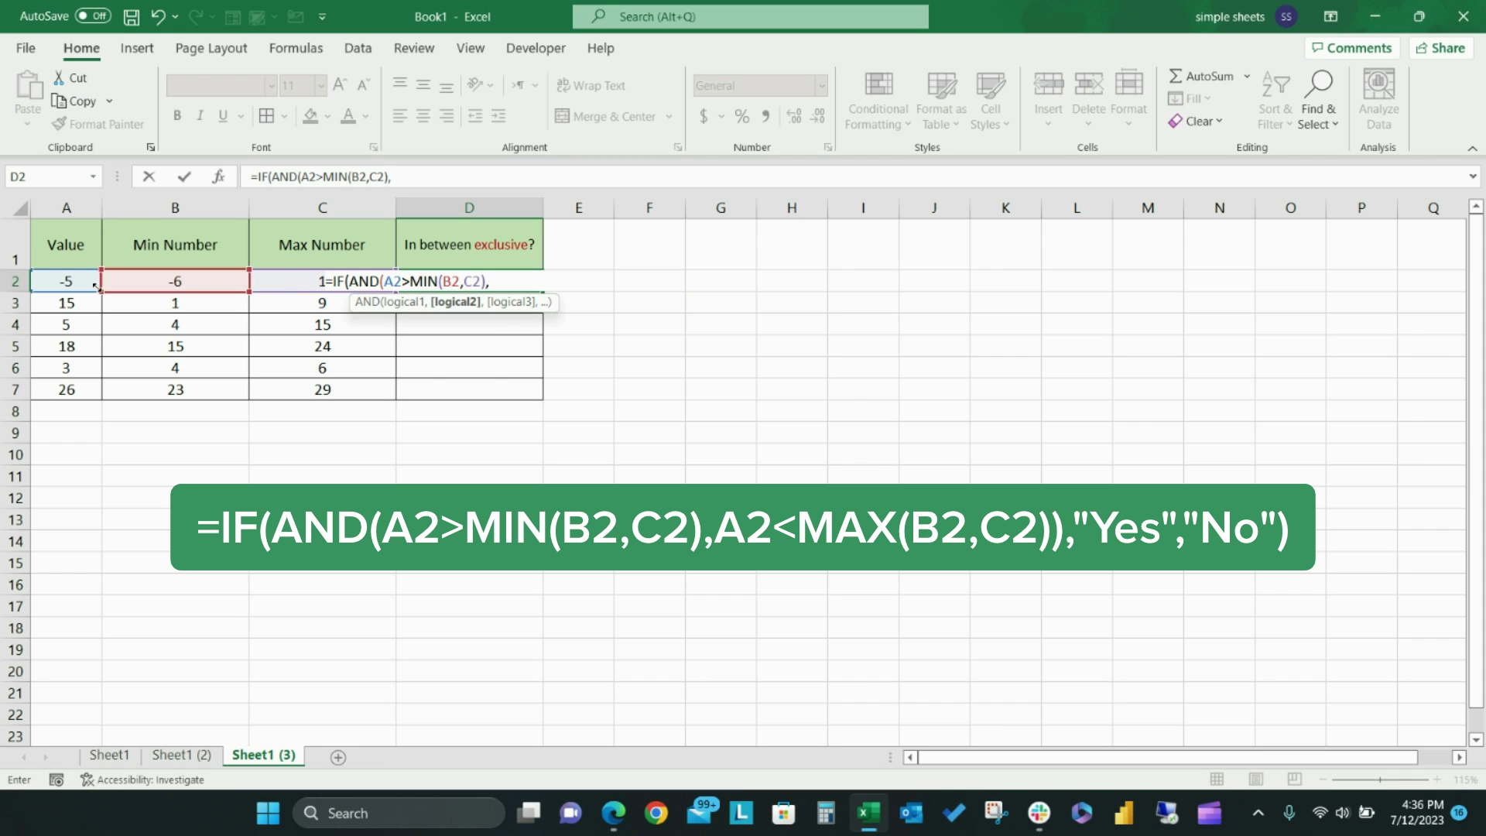
- Complete the test with A2 below MAX(B2,C2) and enter the formula
{"action": "left_click", "coordinate": [63, 282]}
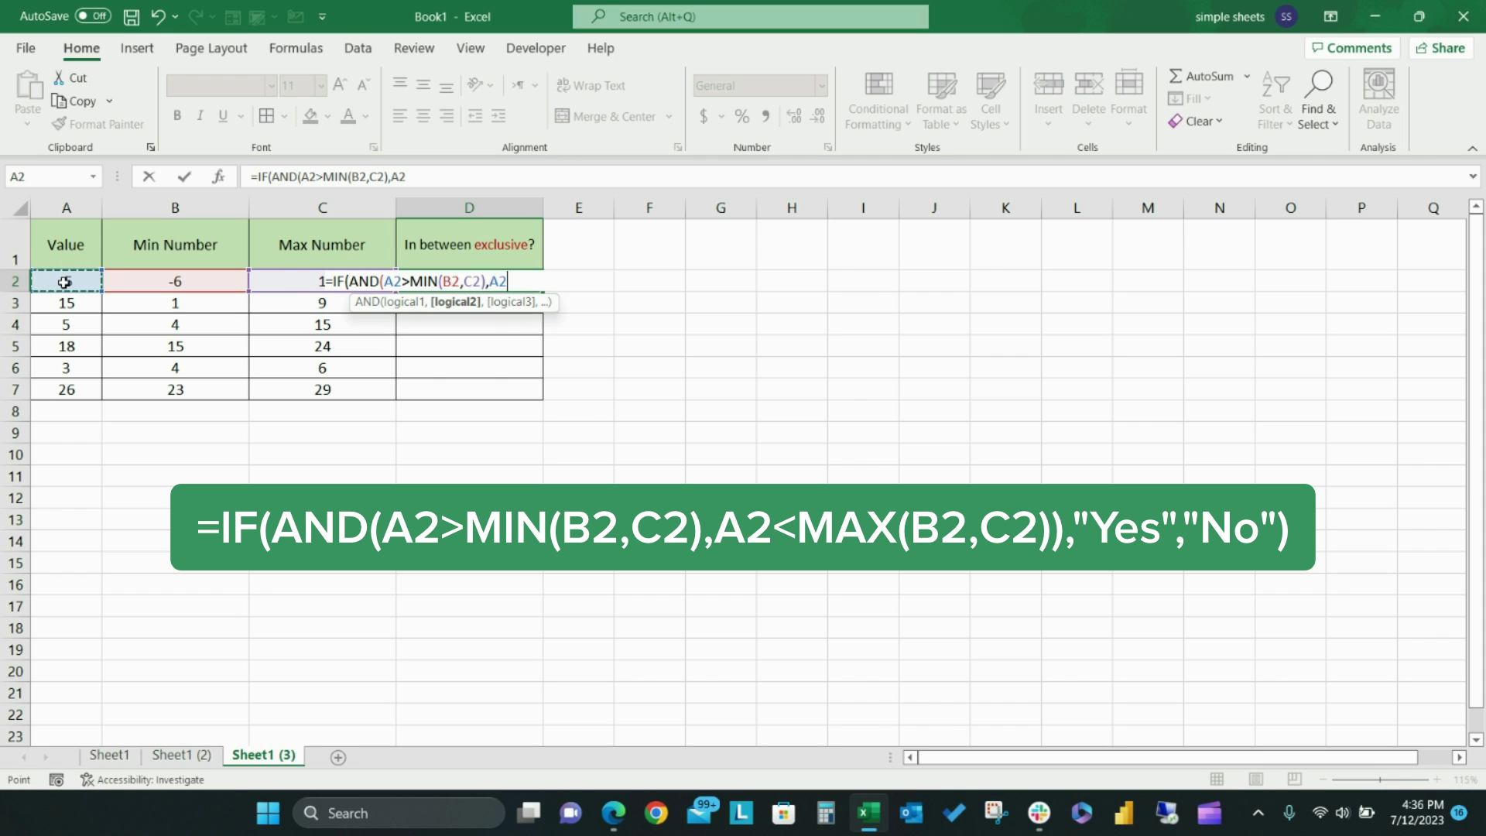
{"action": "type", "text": "<max"}
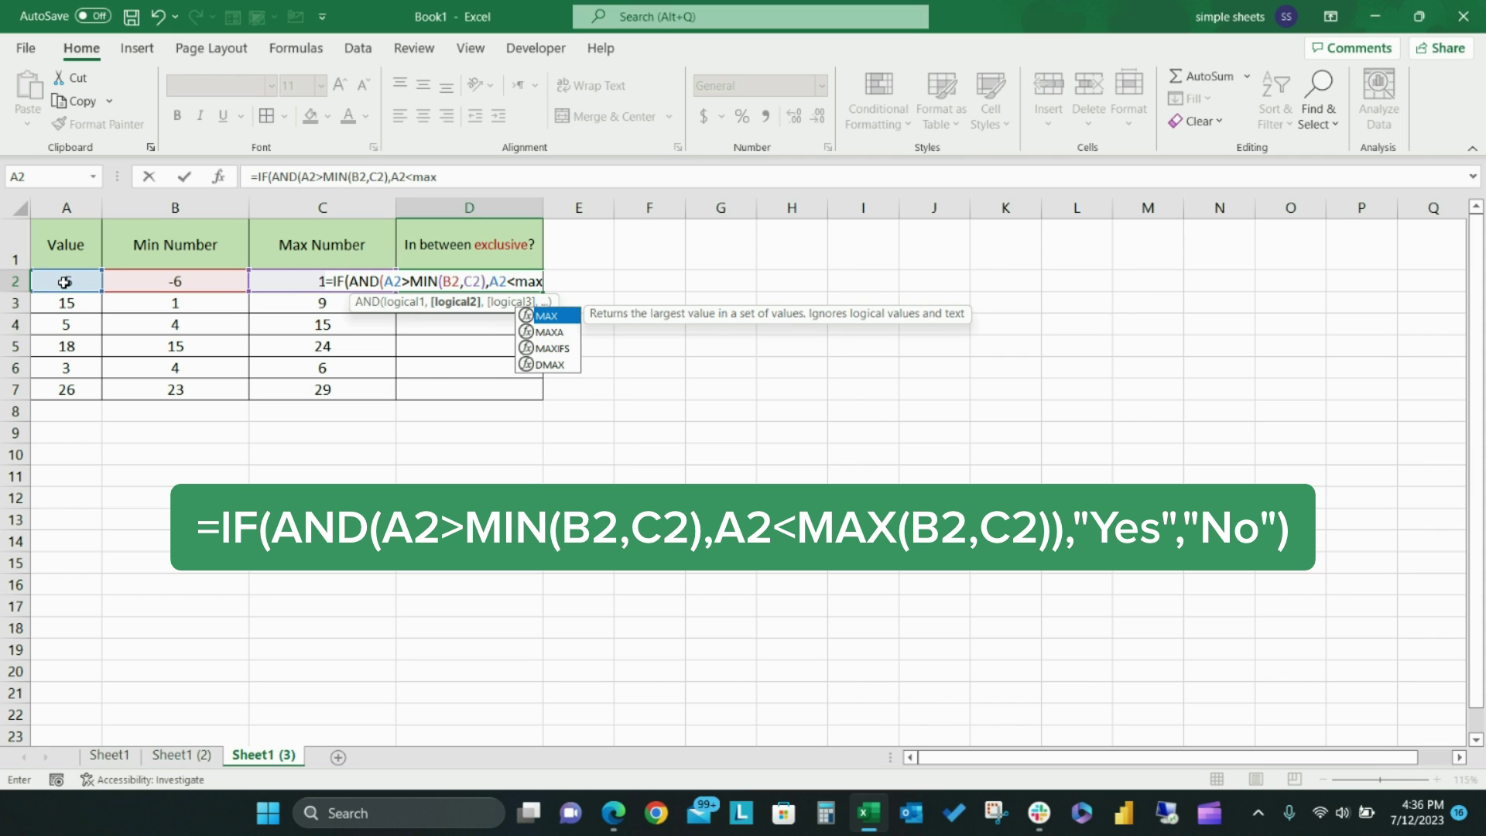
{"action": "key", "text": "Tab"}
{"action": "left_click", "coordinate": [208, 278]}
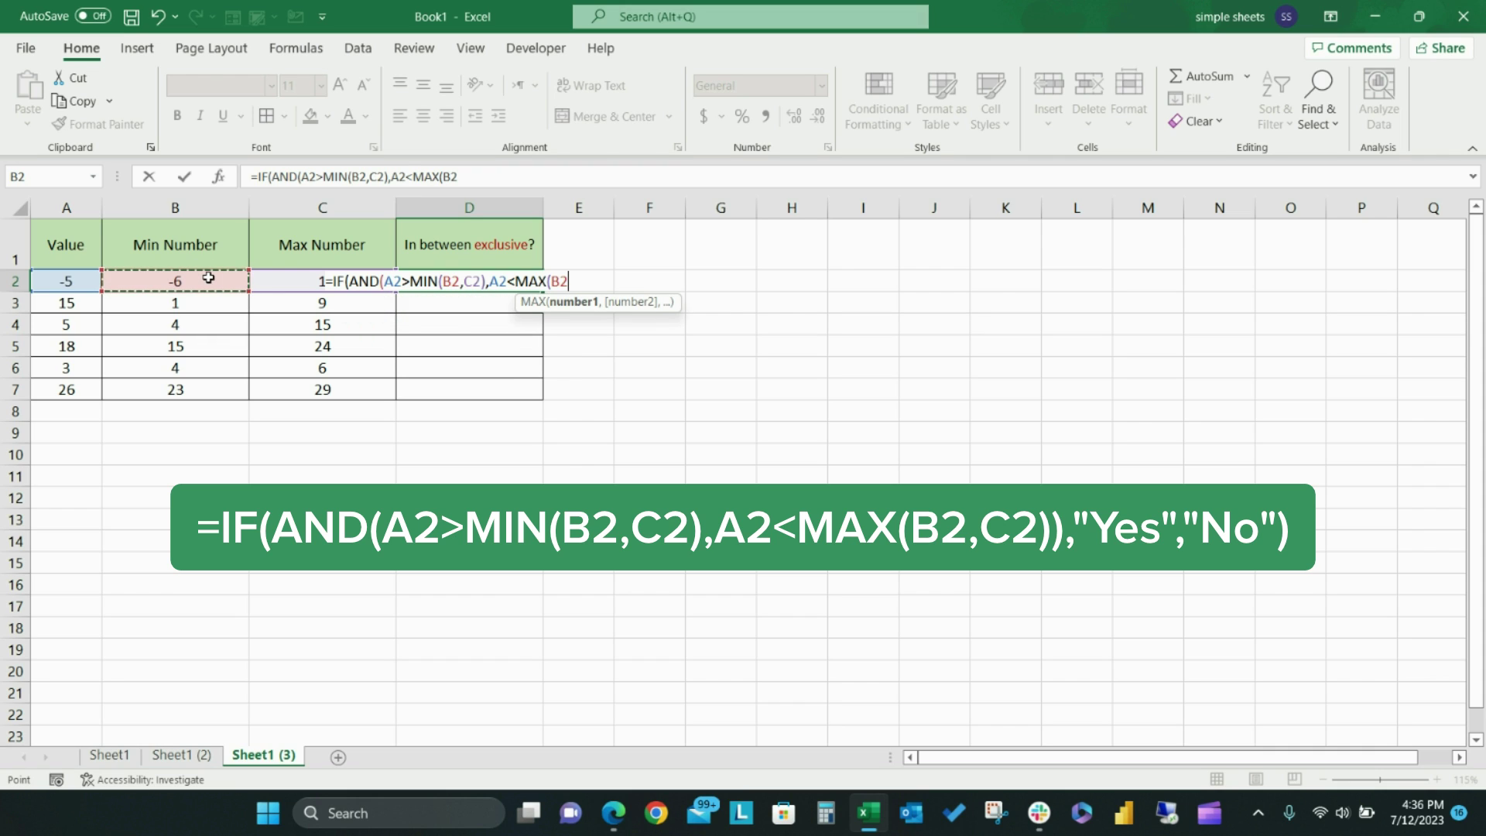
{"action": "type", "text": ","}
{"action": "left_click", "coordinate": [280, 275]}
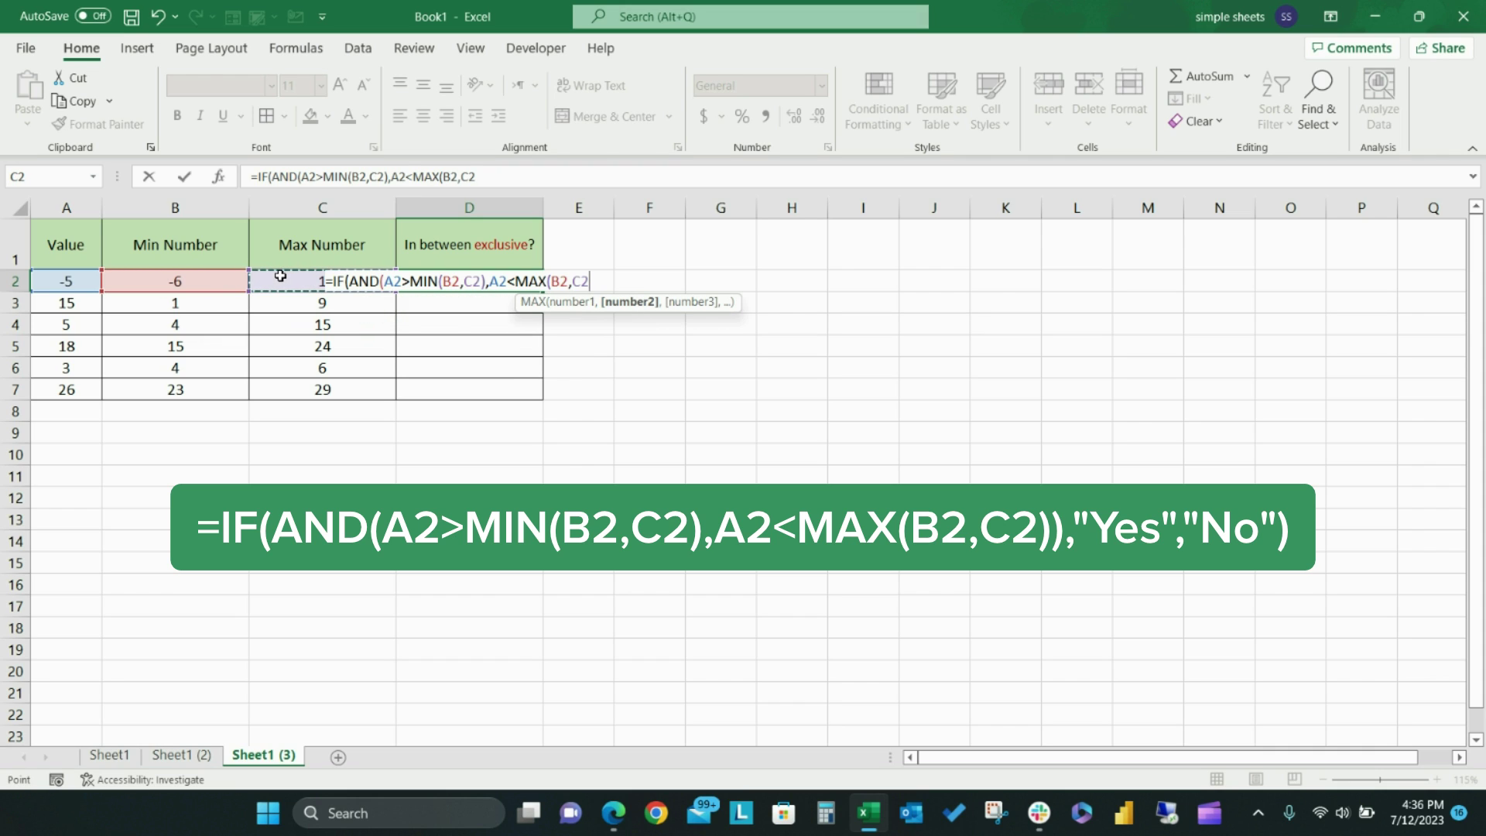
{"action": "type", "text": ")"}
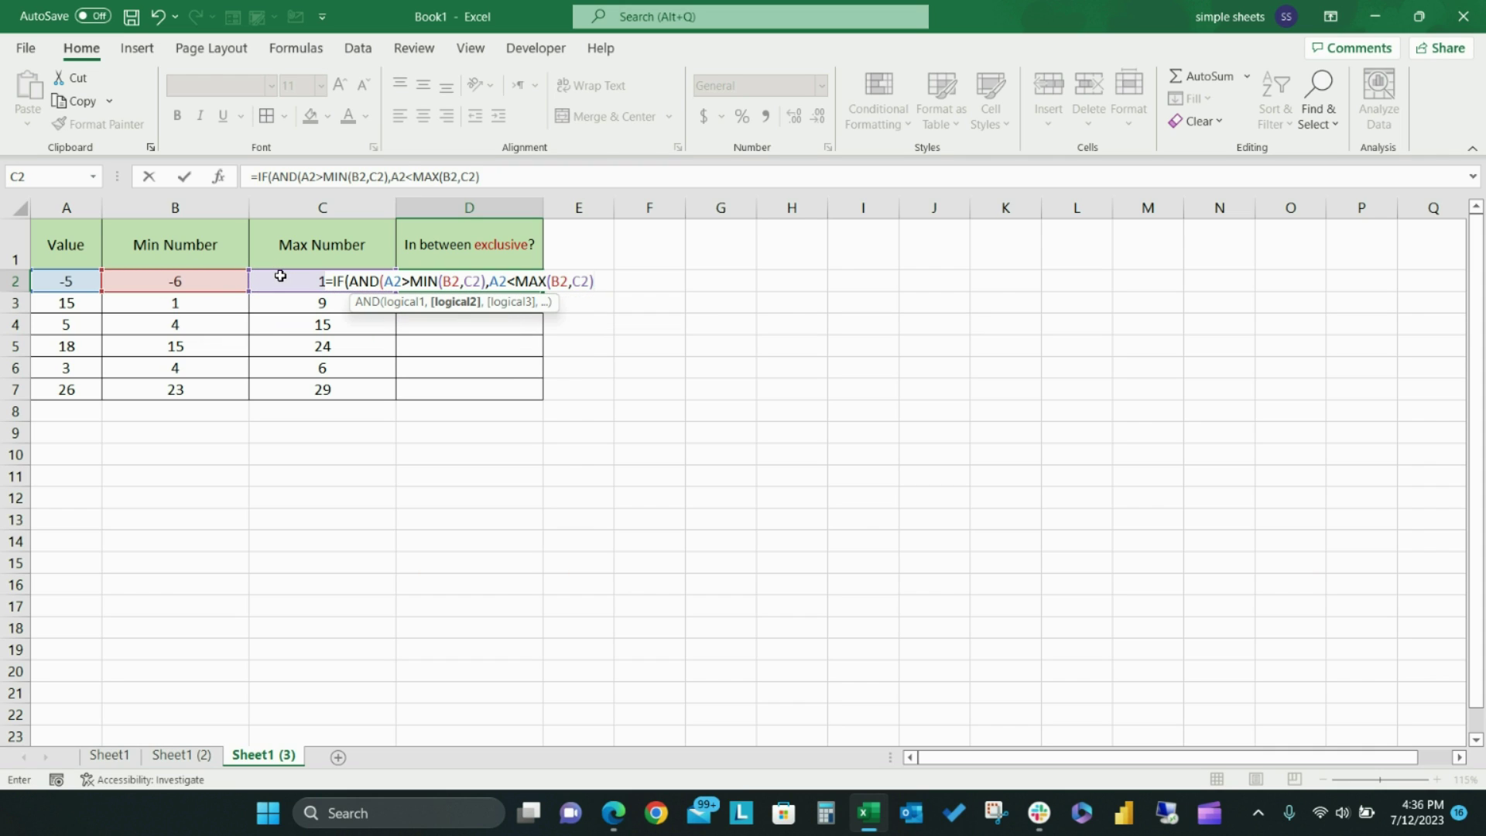
{"action": "type", "text": "),\""}
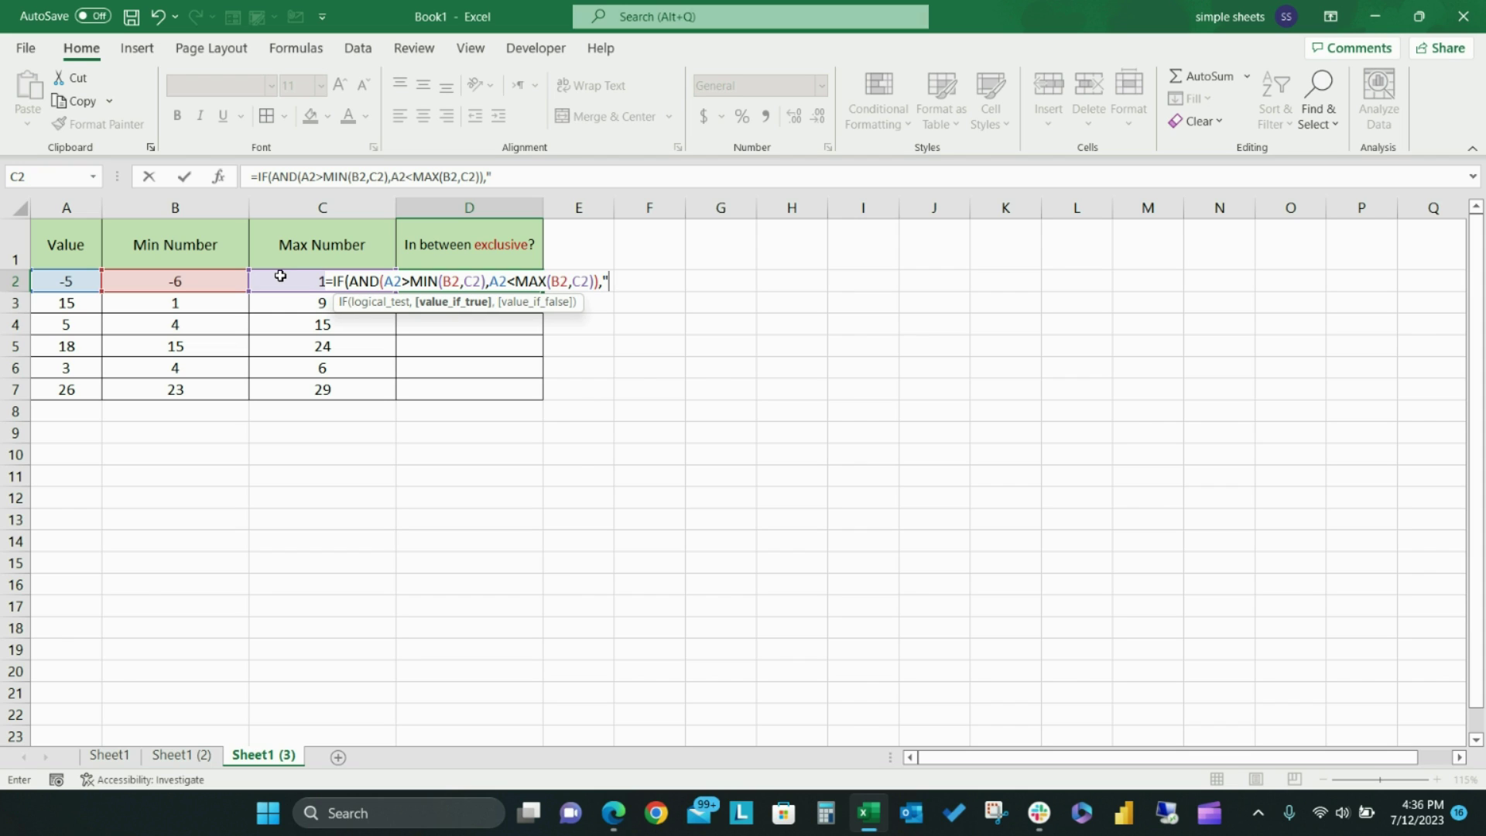
{"action": "type", "text": "Yes\",\"N"}
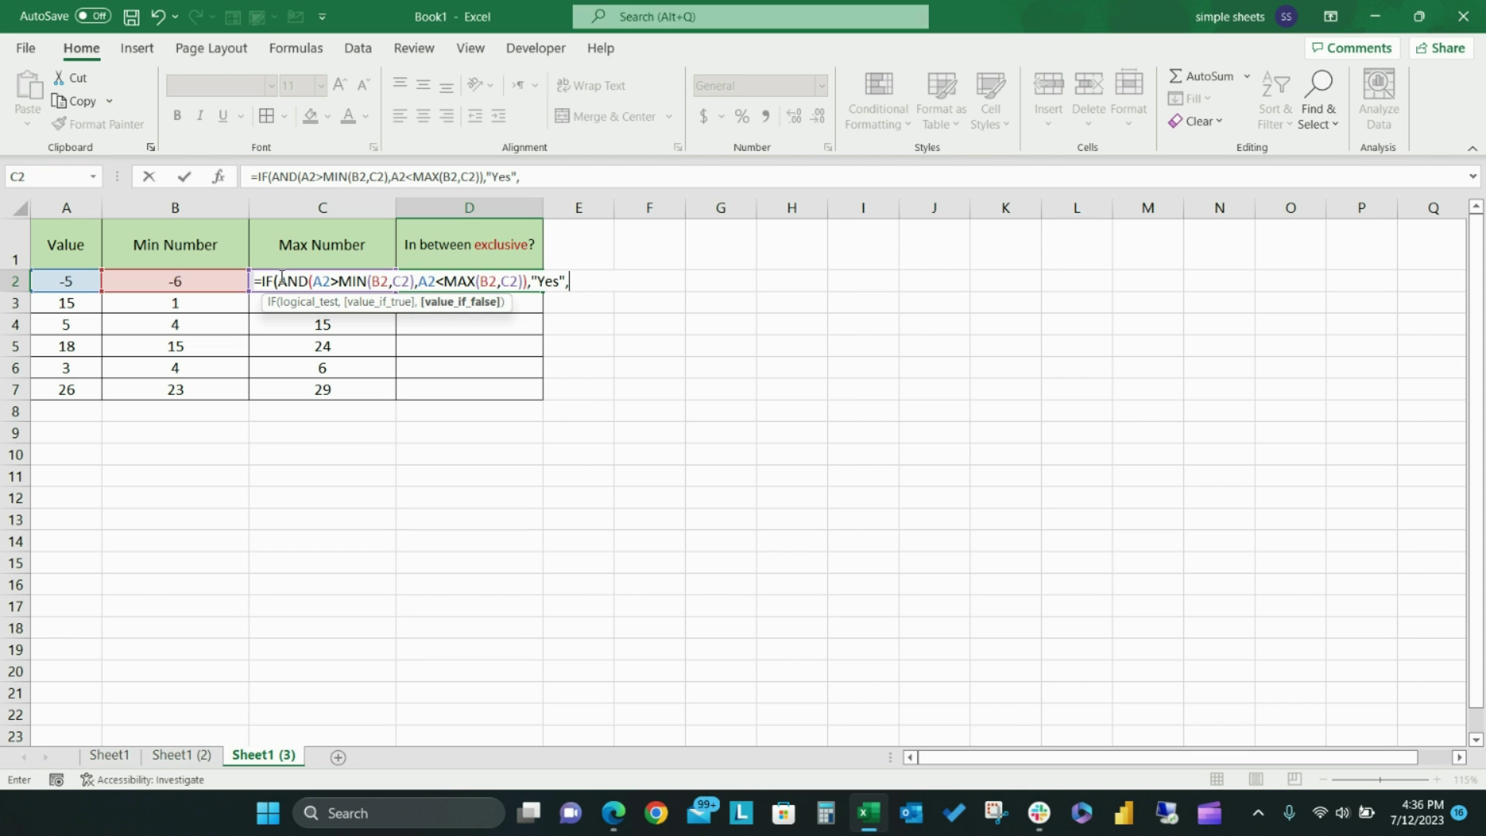
{"action": "type", "text": "o\""}
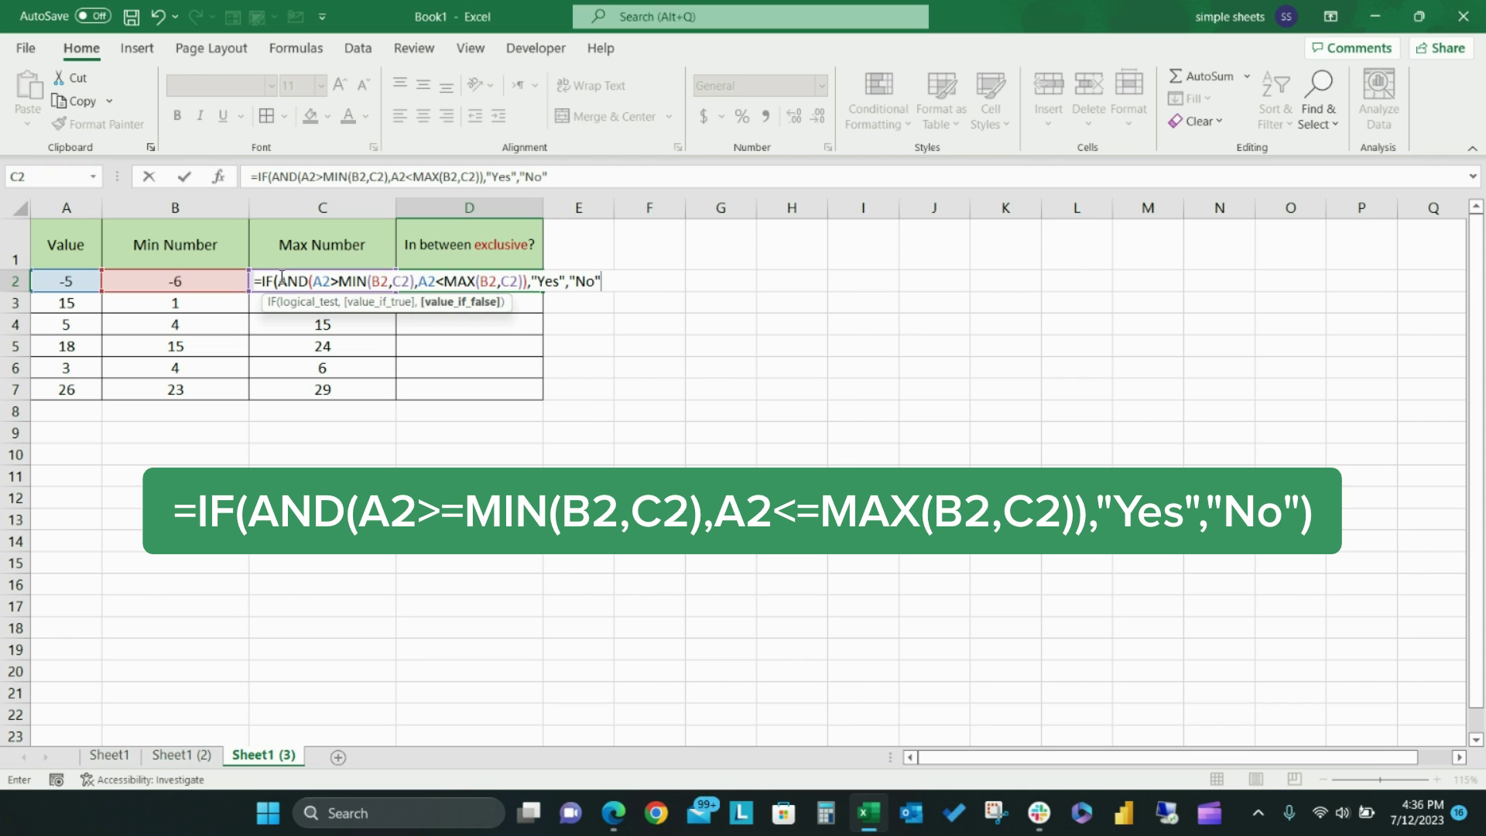
{"action": "type", "text": ")"}
{"action": "key", "text": "Return"}
- Fill the D2 formula down to D7
{"action": "left_click", "coordinate": [499, 281]}
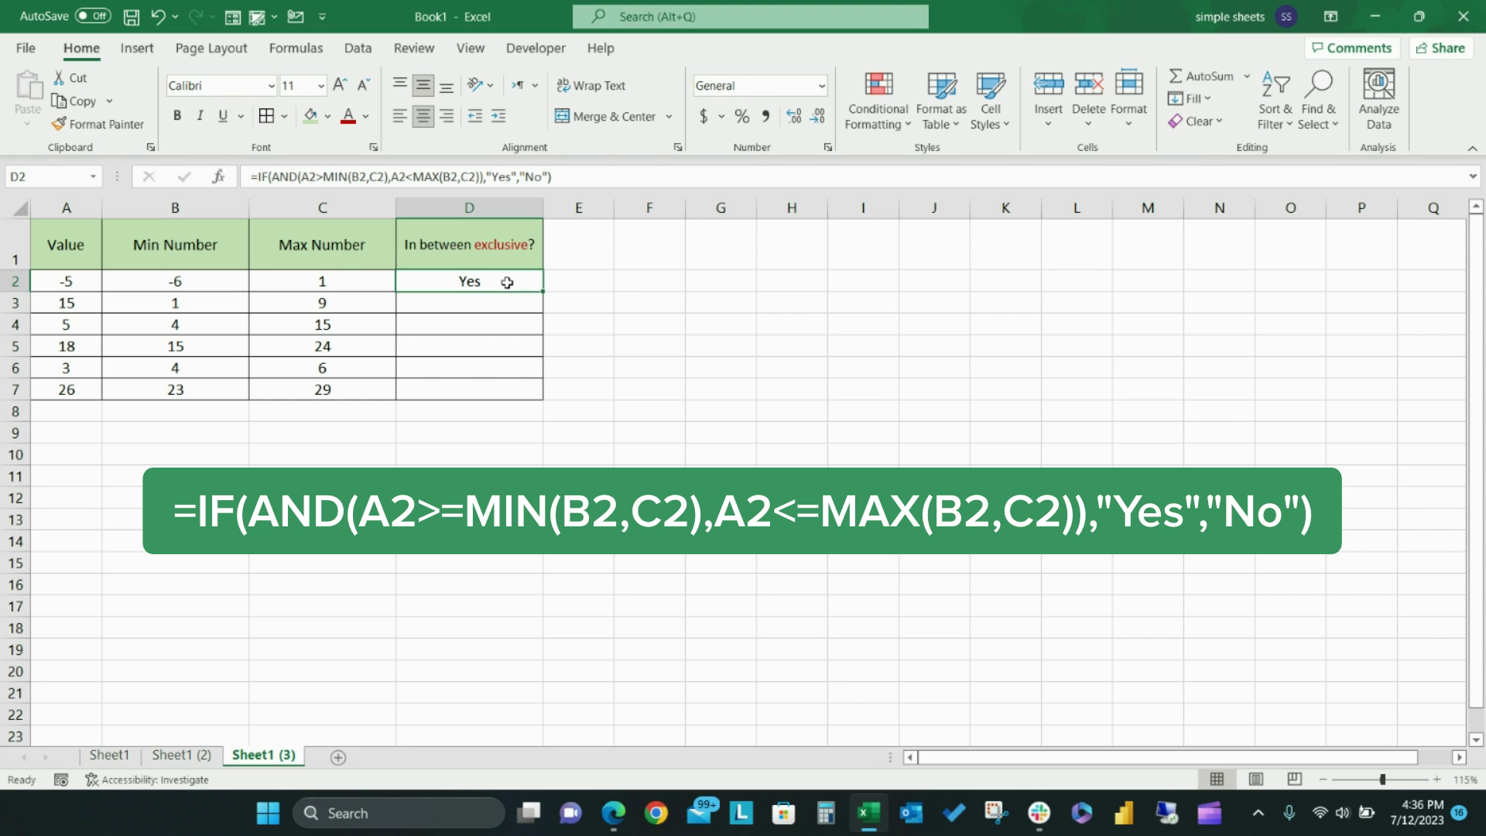
{"action": "left_click_drag", "start_coordinate": [543, 291], "coordinate": [547, 401]}
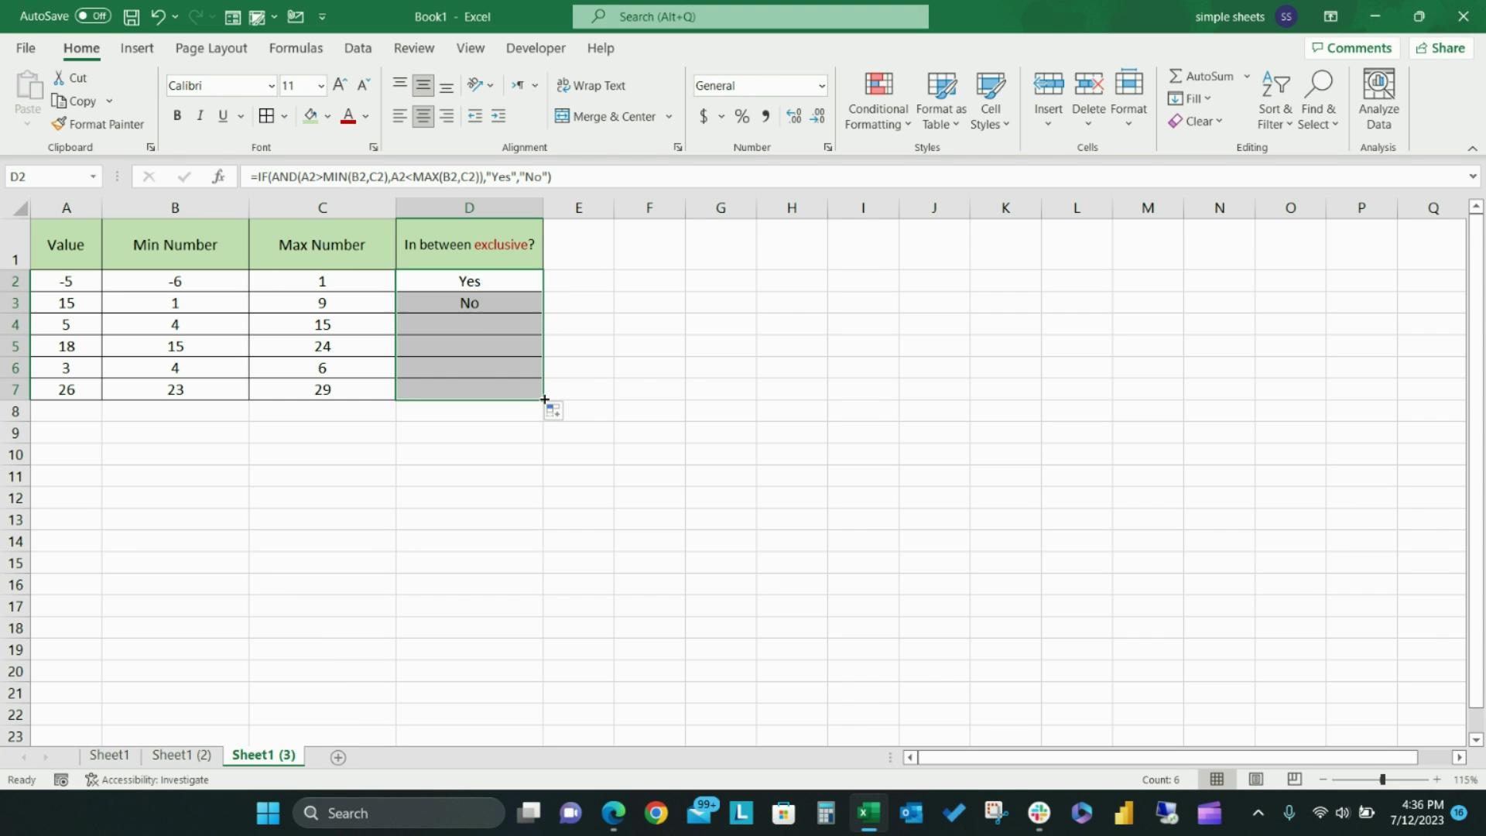
{"action": "left_click", "coordinate": [488, 323]}
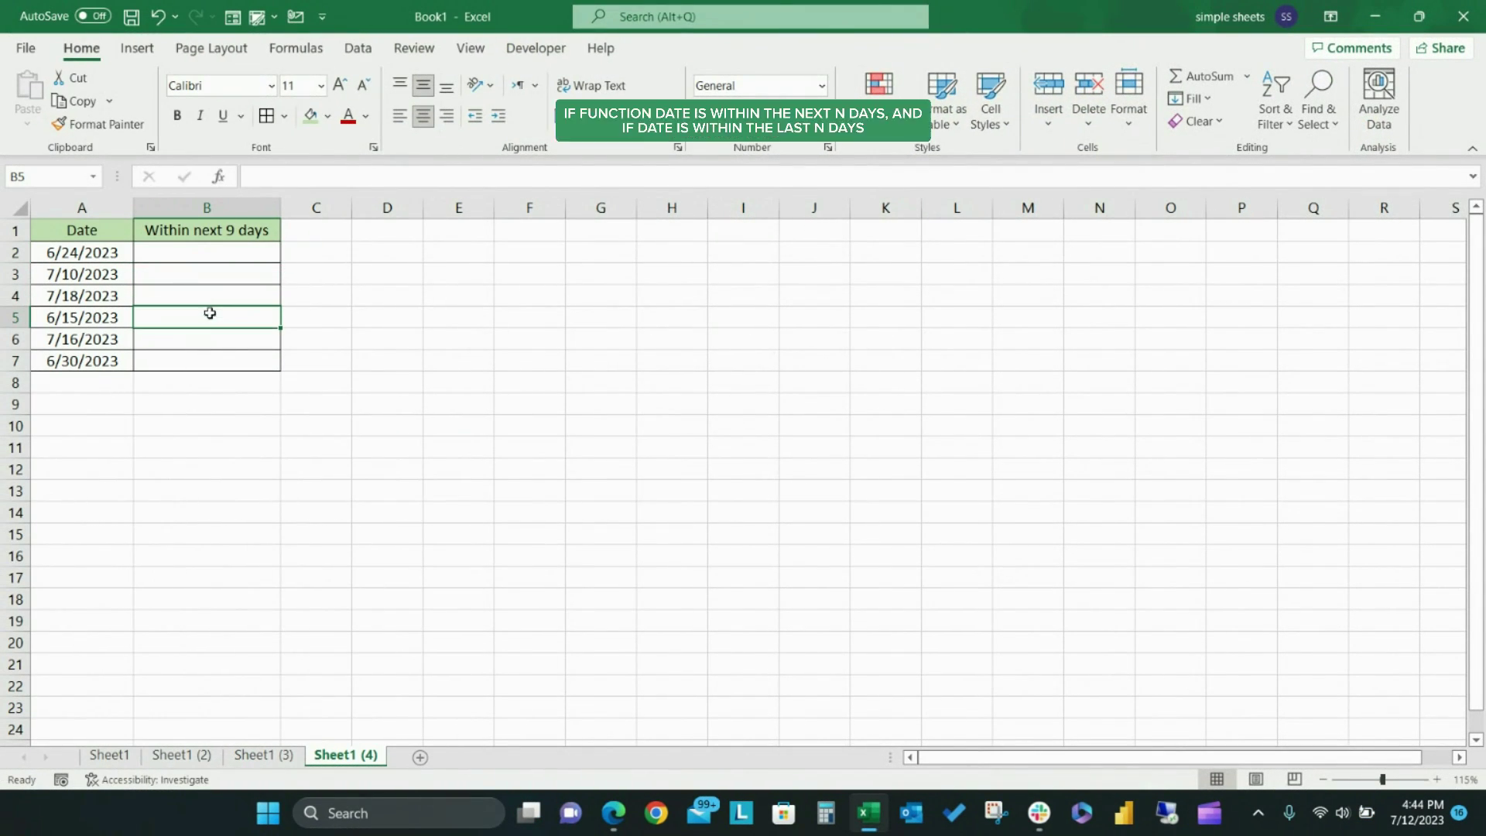
{"action": "left_click", "coordinate": [100, 207]}
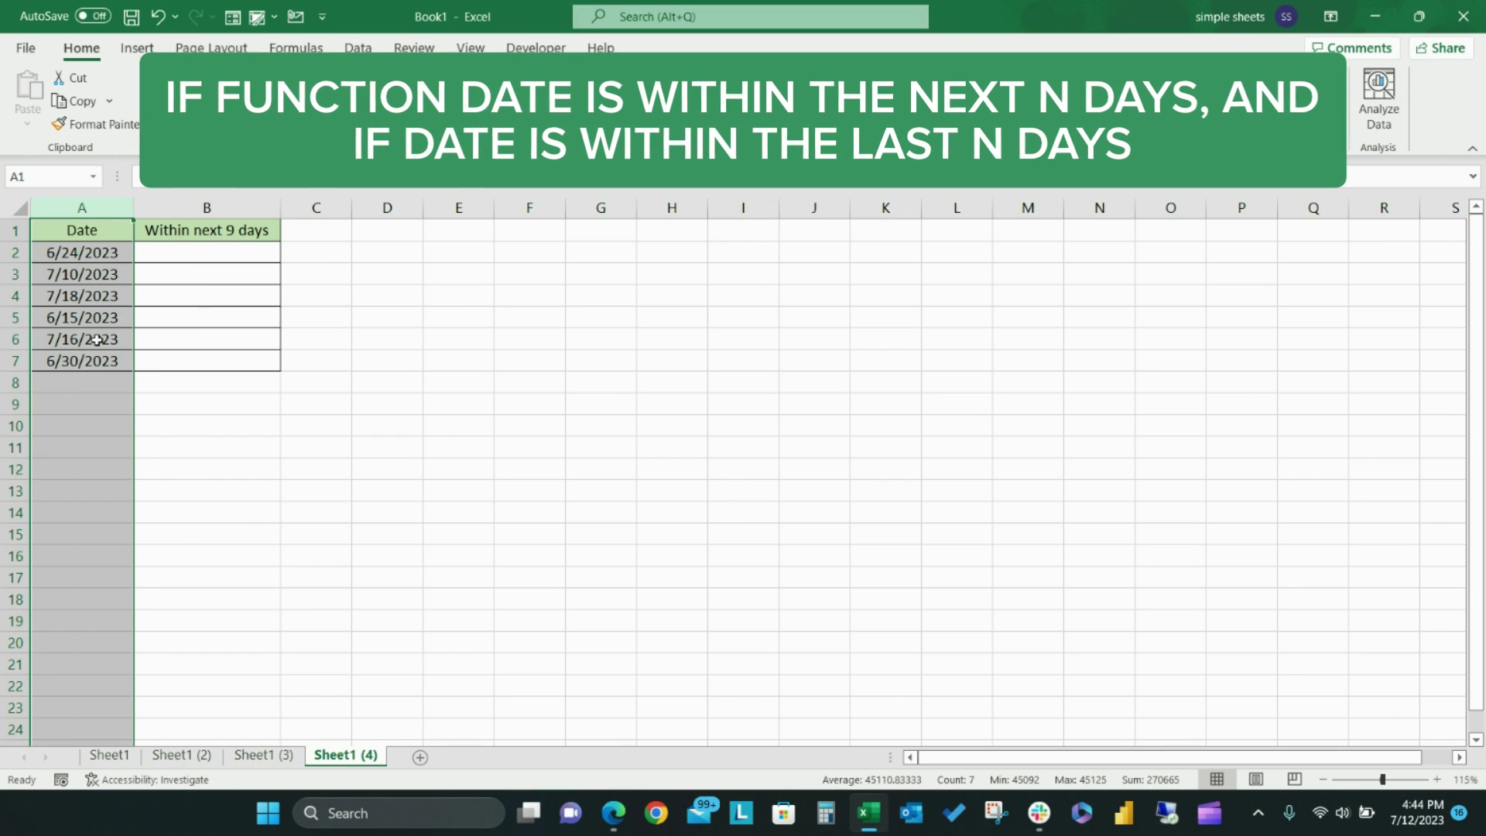
{"action": "left_click", "coordinate": [202, 231]}
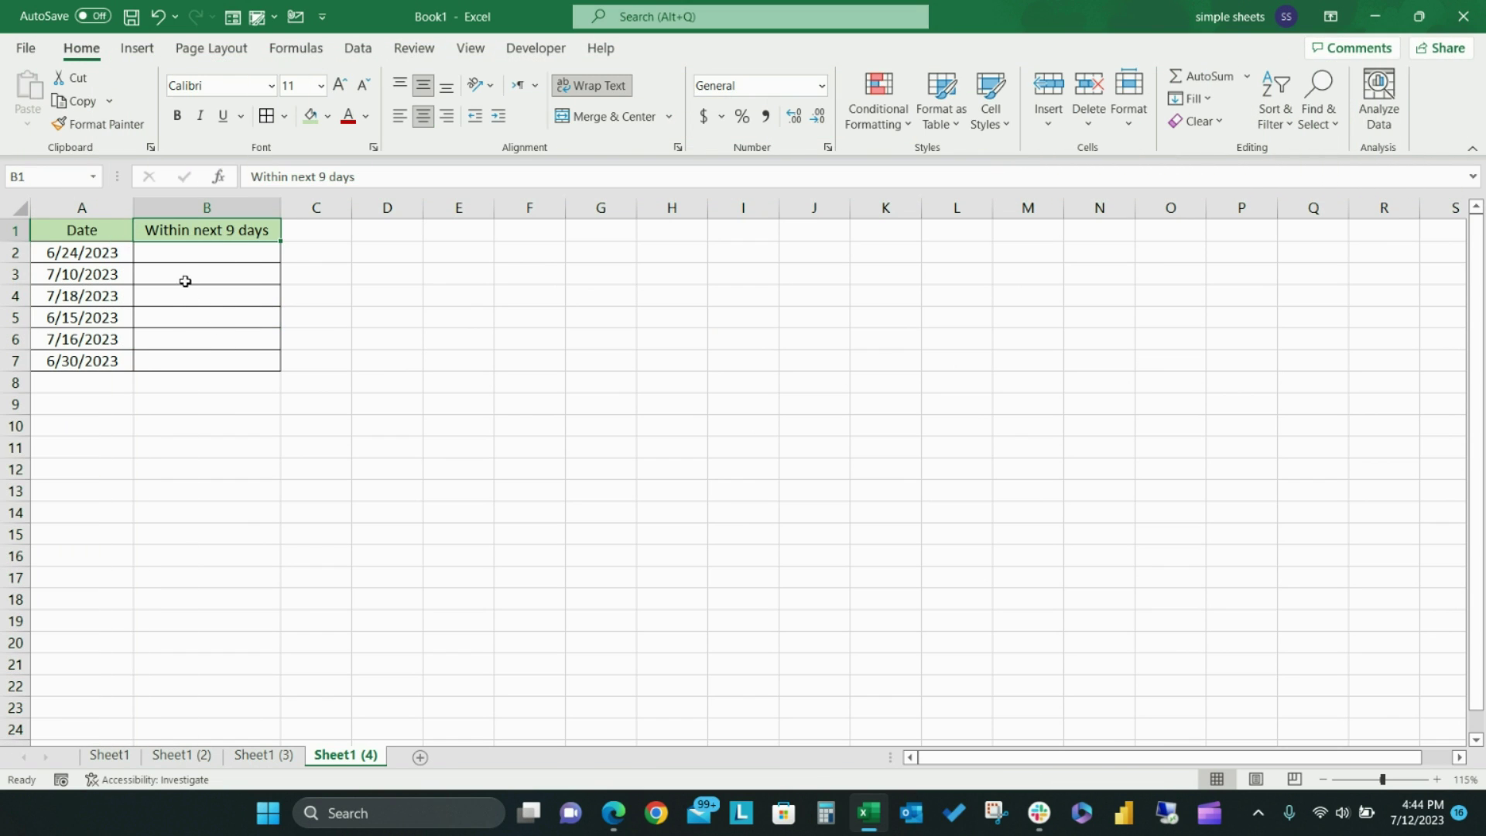
{"action": "left_click", "coordinate": [182, 255]}
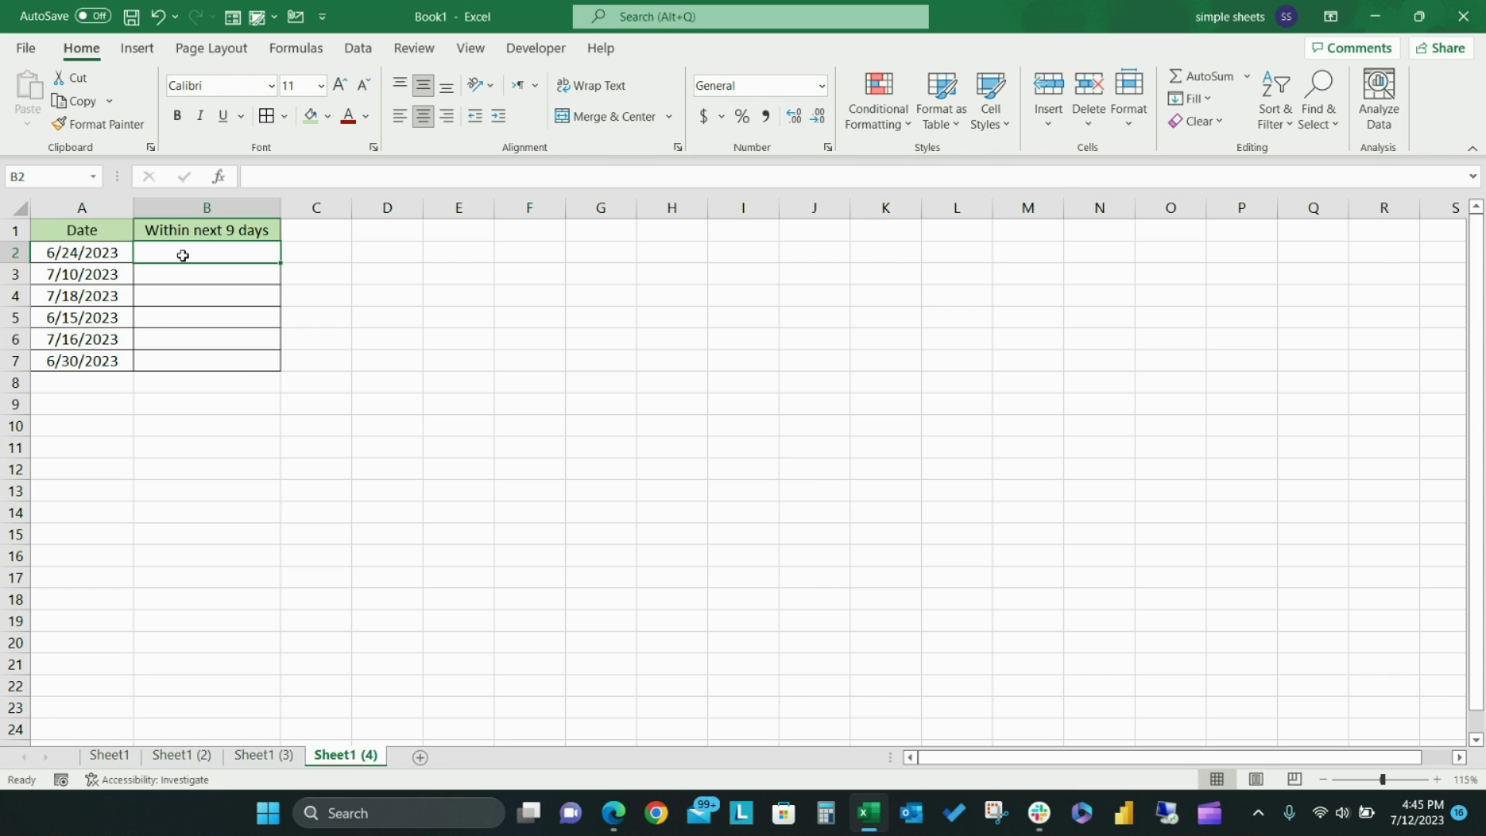
{"action": "type", "text": "=IF(AND("}
- Enter =IF(AND(A2>TODAY(),A2<TODAY()+9),"Yes","No") in B2 and fill it to B7
{"action": "left_click", "coordinate": [46, 251]}
{"action": "type", "text": ">TODAY("}
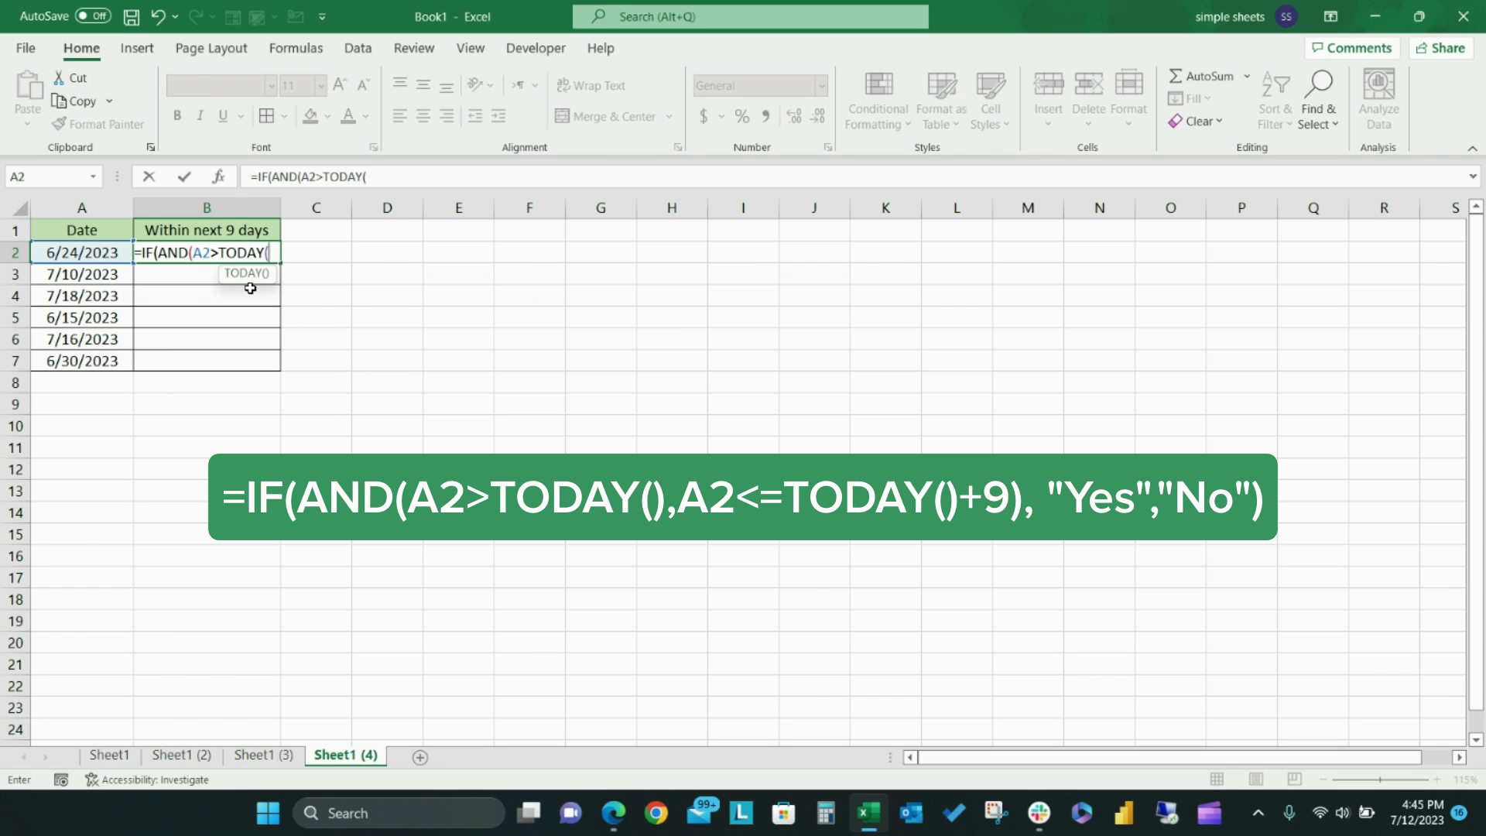
{"action": "type", "text": "),"}
{"action": "left_click", "coordinate": [85, 255]}
{"action": "type", "text": "<TODAY()"}
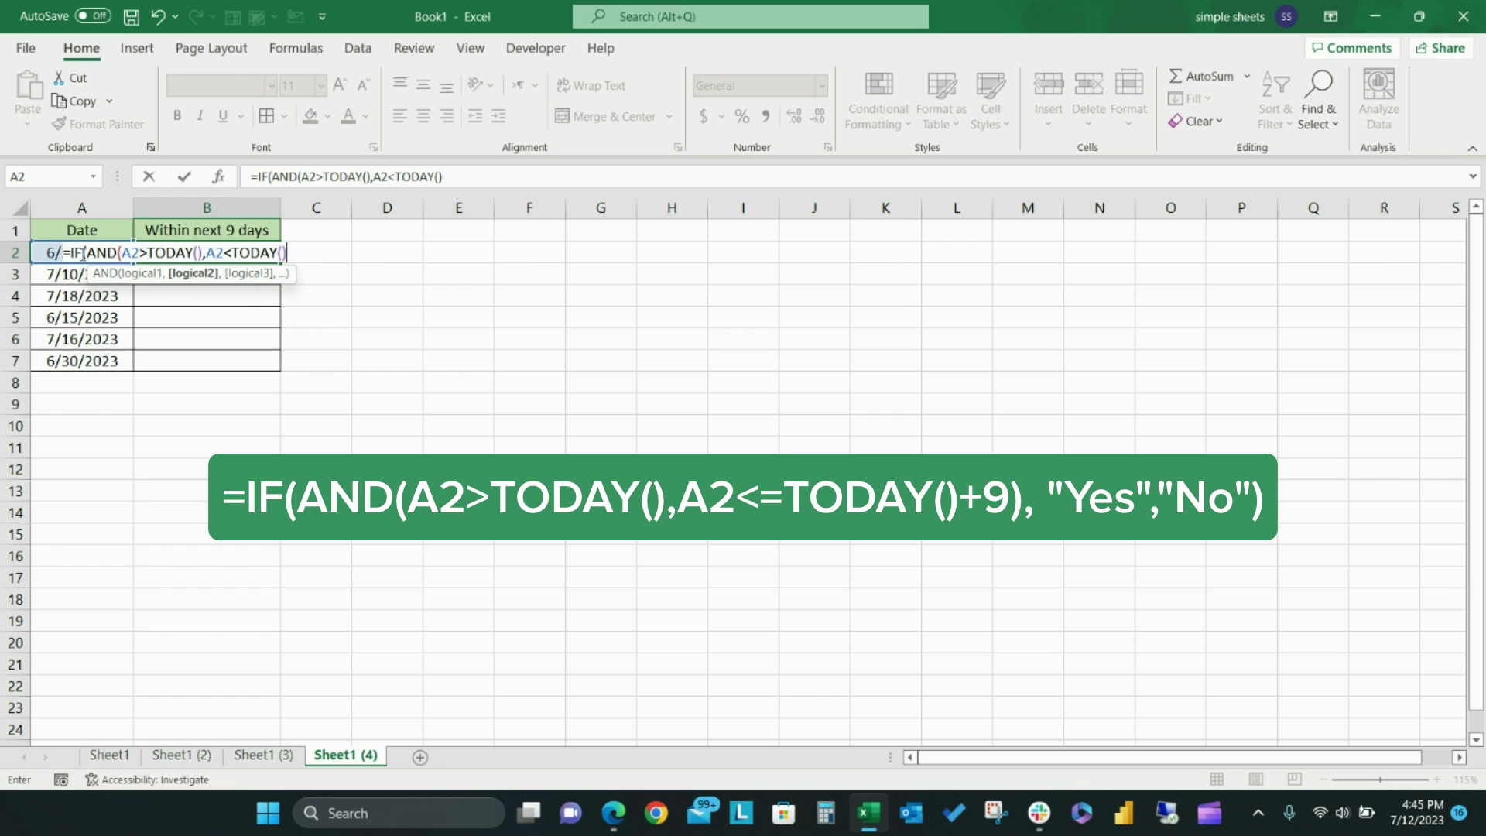
{"action": "type", "text": "+9),\"Yes\",\"No\""}
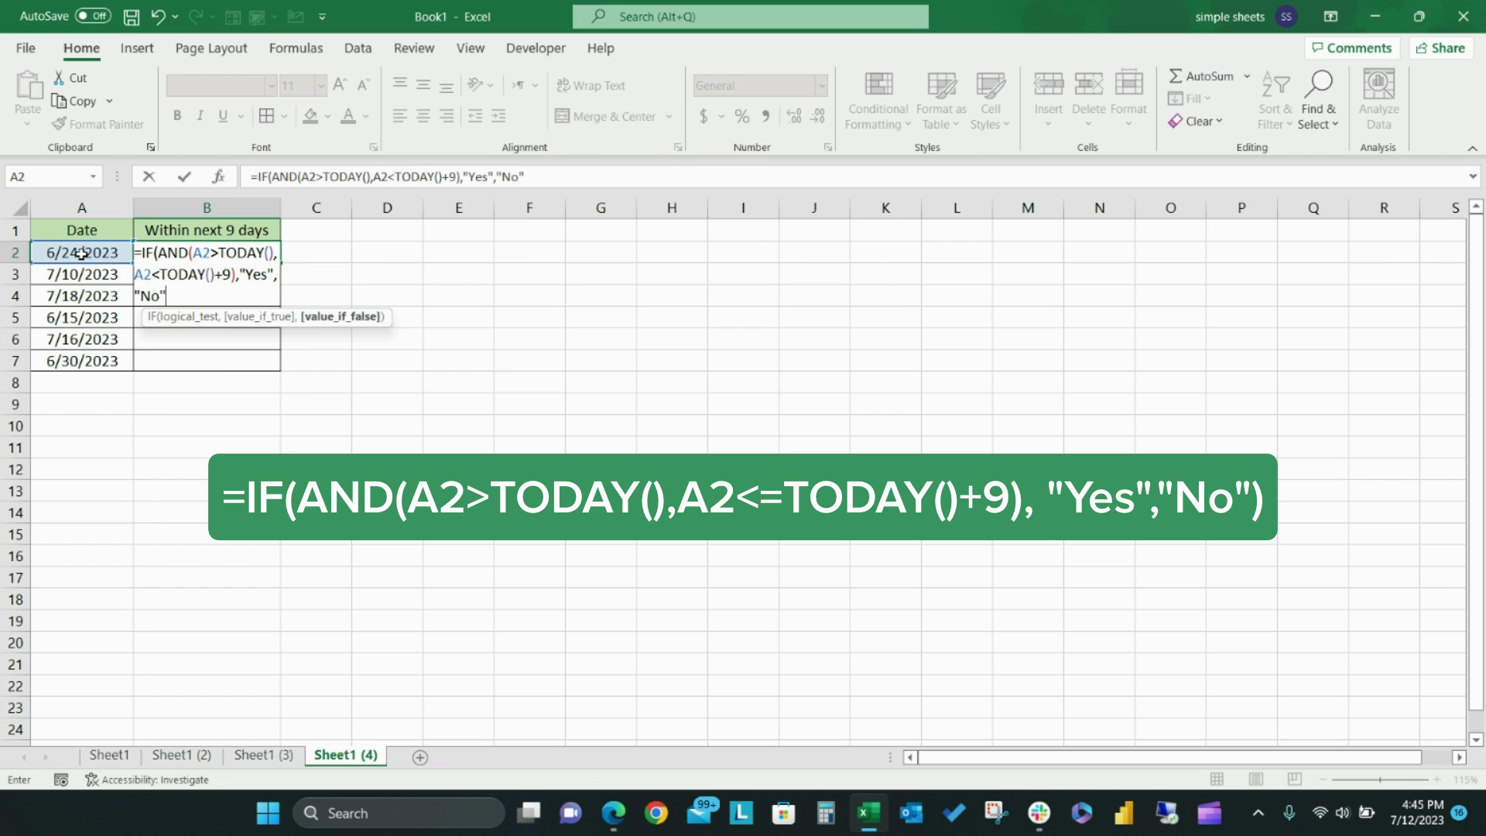
{"action": "key", "text": "Return"}
{"action": "left_click", "coordinate": [265, 253]}
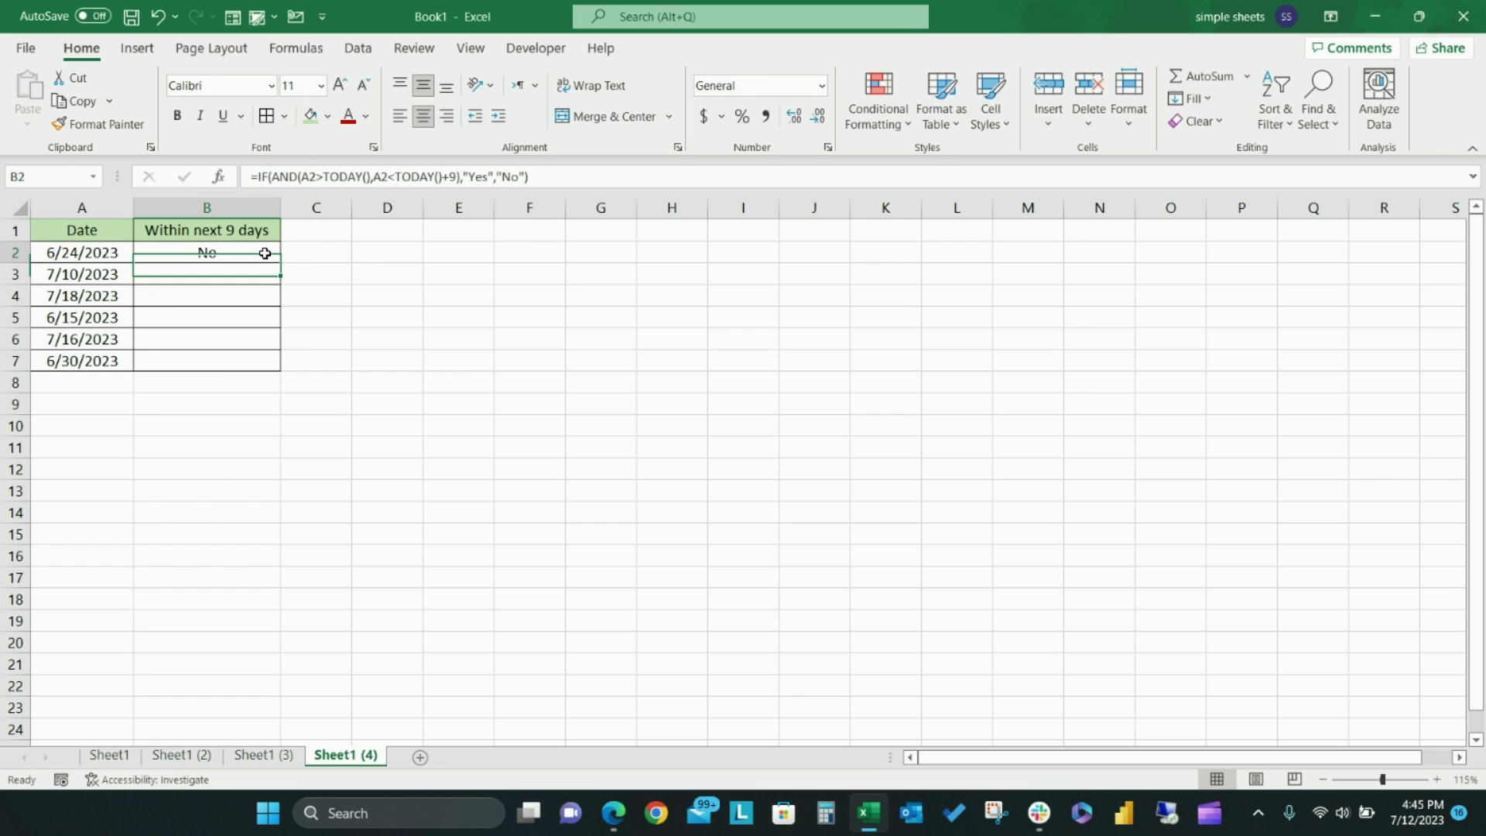
{"action": "left_click_drag", "start_coordinate": [285, 265], "coordinate": [281, 370]}
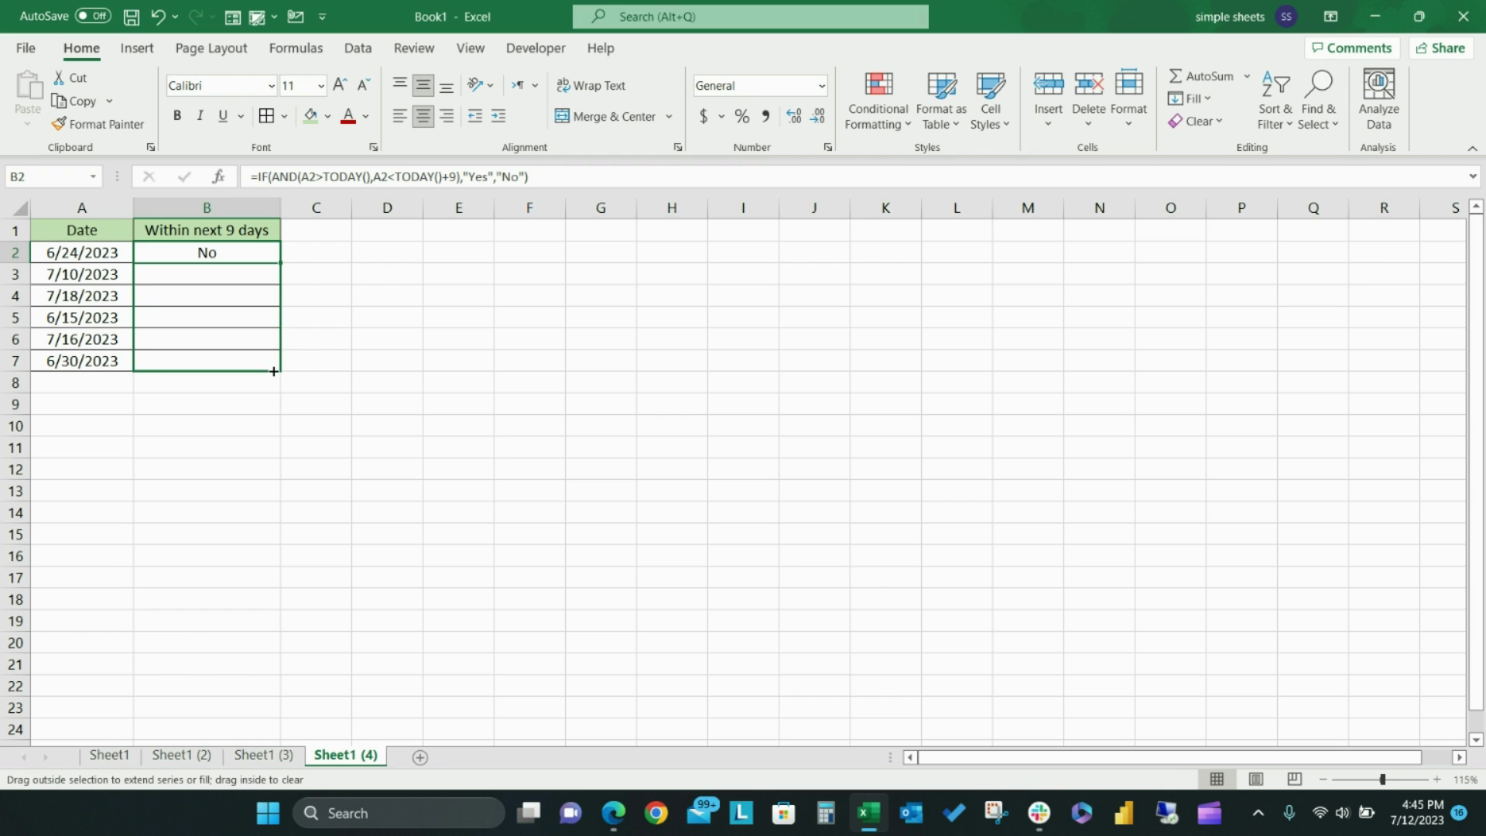
- Inspect the 7/16/2023 and 7/18/2023 rows and the formula behind their answers
{"action": "left_click", "coordinate": [248, 344]}
{"action": "left_click_drag", "start_coordinate": [116, 340], "coordinate": [205, 338]}
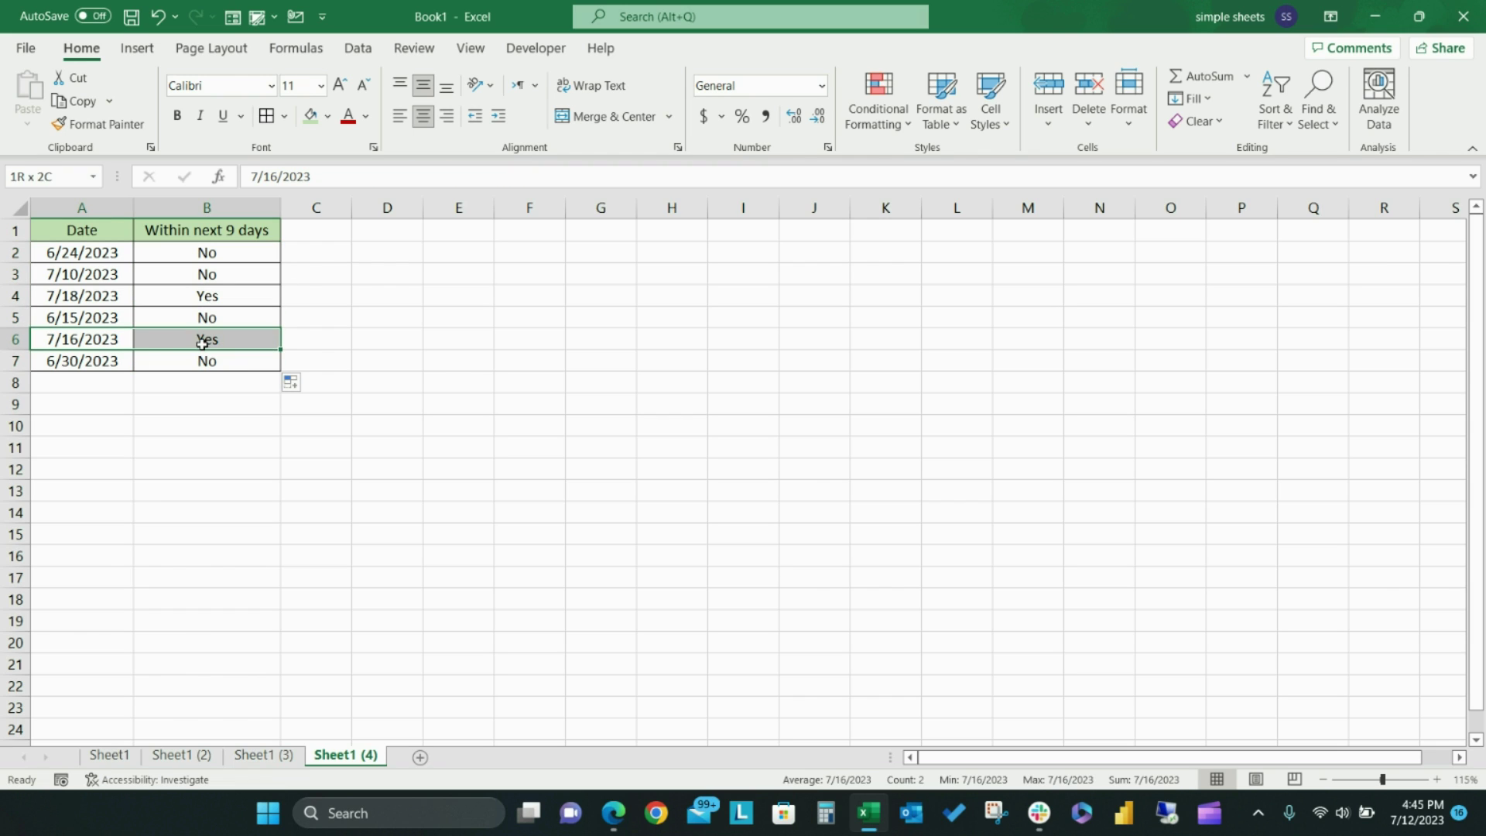
{"action": "left_click", "coordinate": [96, 297]}
{"action": "left_click_drag", "start_coordinate": [95, 295], "coordinate": [210, 297]}
{"action": "left_click", "coordinate": [210, 297]}
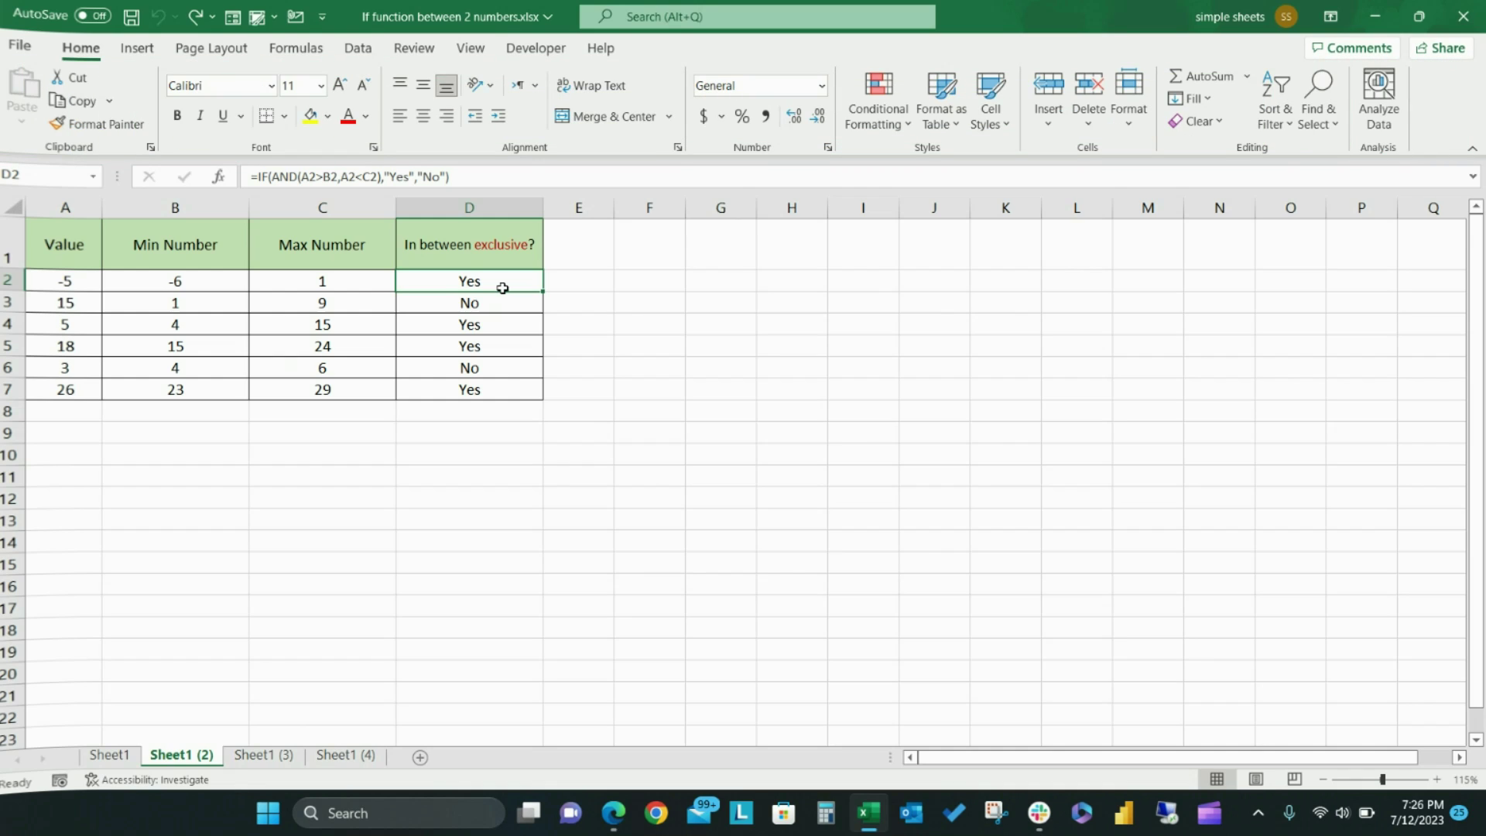
- Highlight cells in D2:D7 containing 'yes' with a green fill
{"action": "left_click_drag", "start_coordinate": [501, 288], "coordinate": [489, 388]}
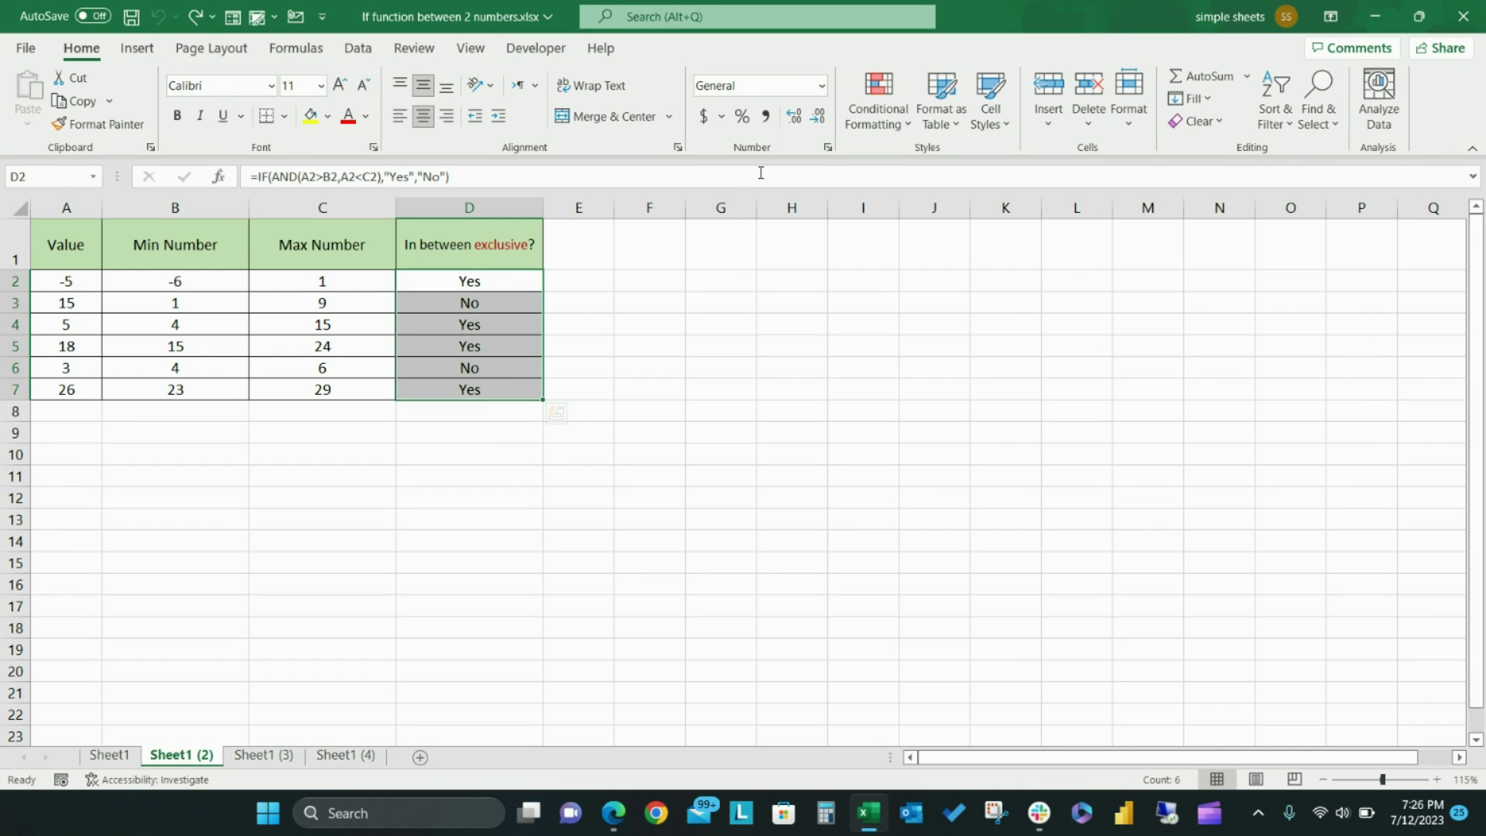
{"action": "left_click", "coordinate": [876, 110]}
{"action": "mouse_move", "coordinate": [951, 163]}
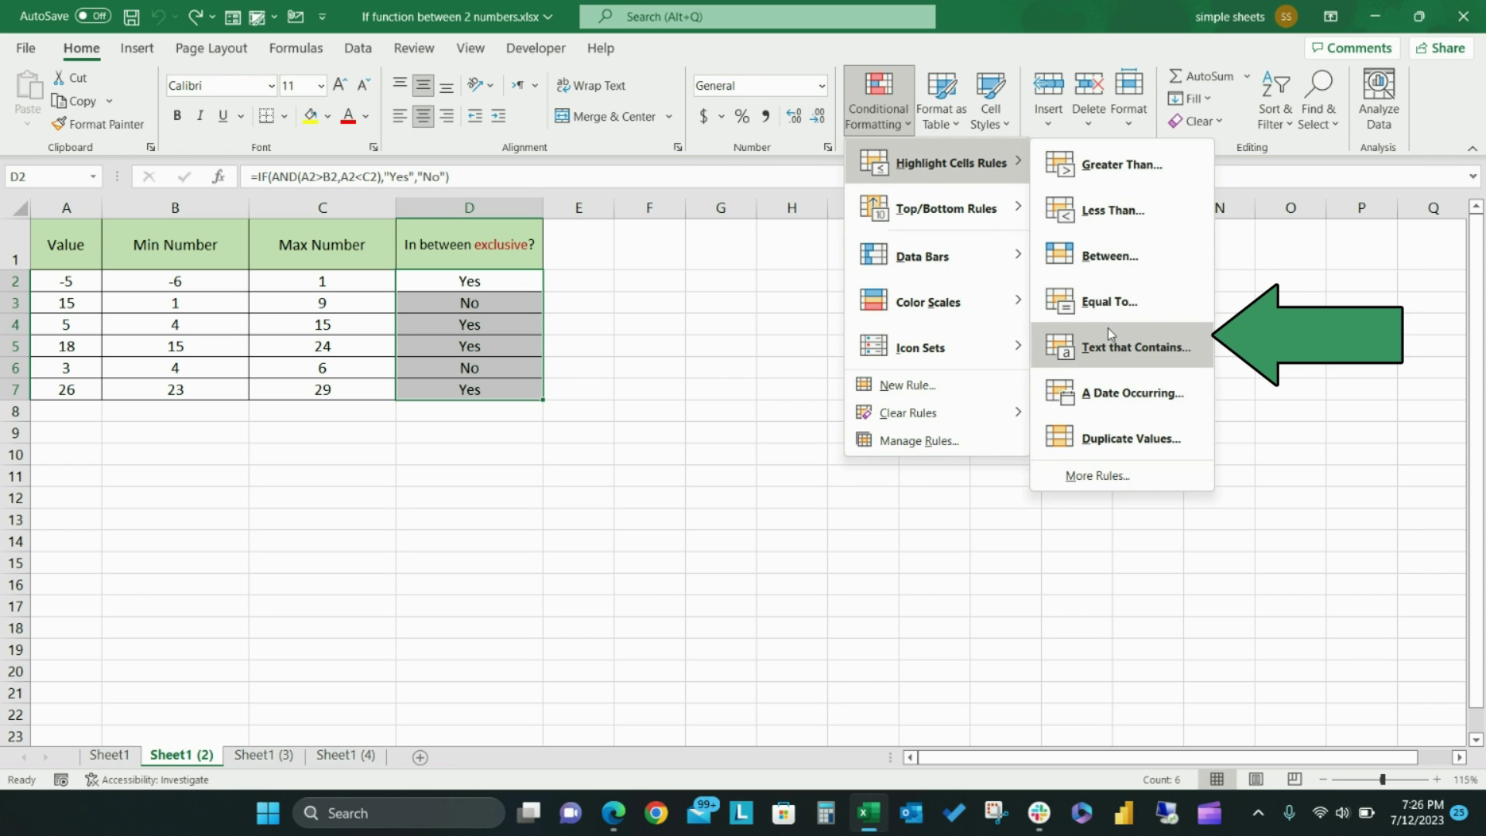
{"action": "left_click", "coordinate": [1112, 346]}
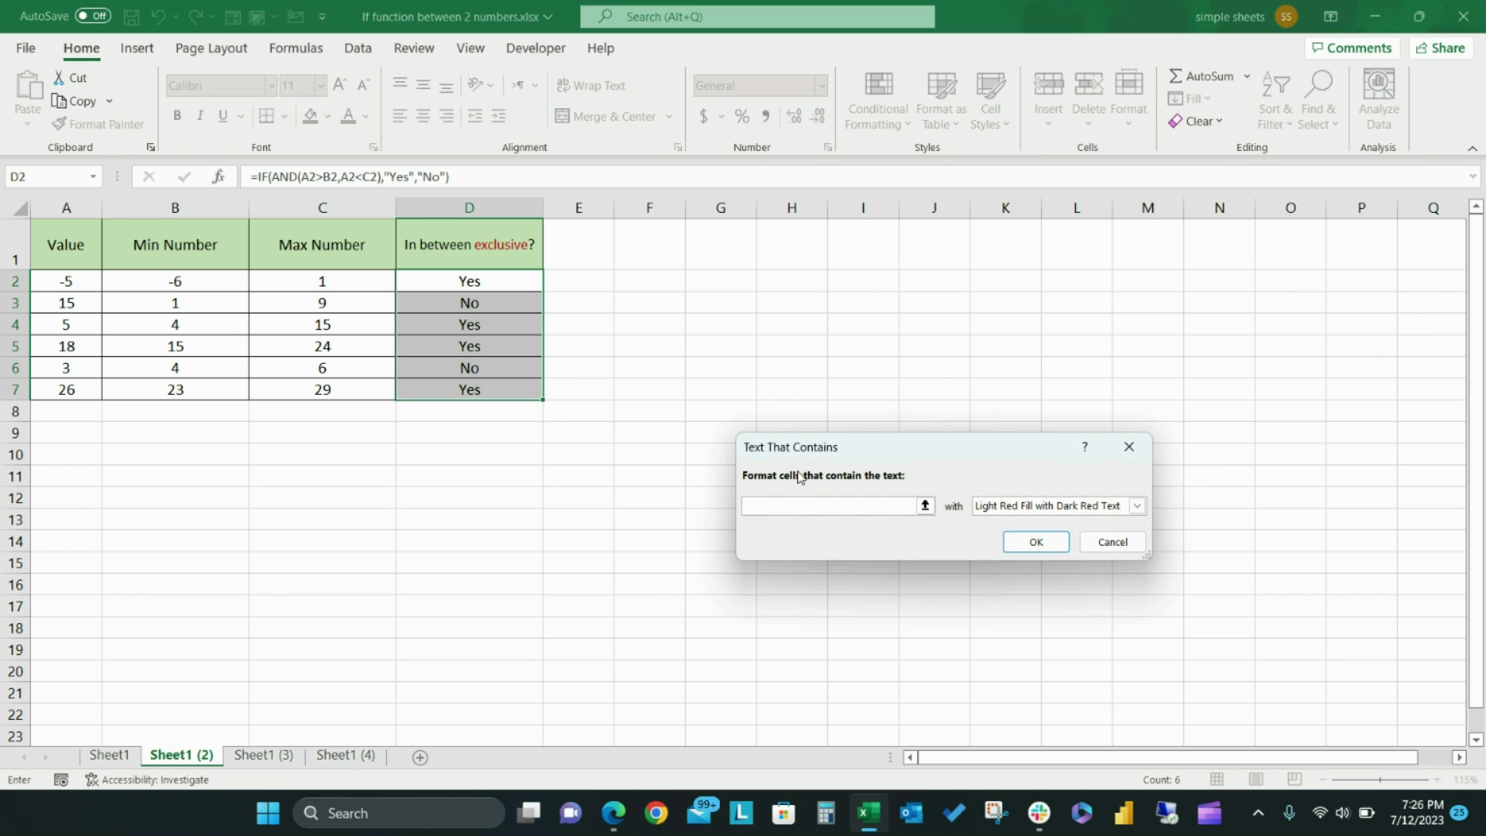
{"action": "type", "text": "yes"}
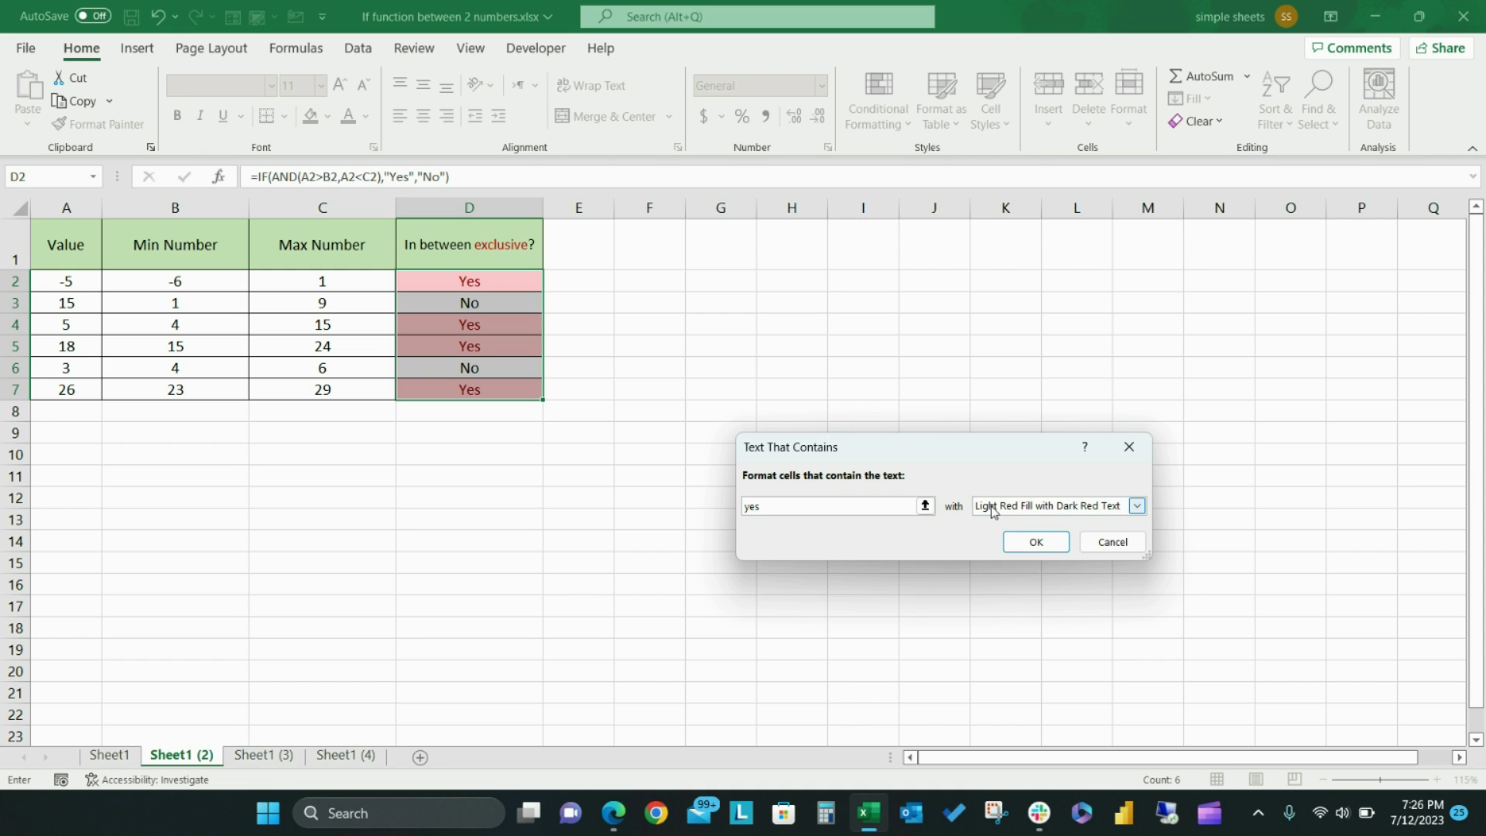
{"action": "left_click", "coordinate": [1020, 507]}
{"action": "left_click", "coordinate": [1005, 551]}
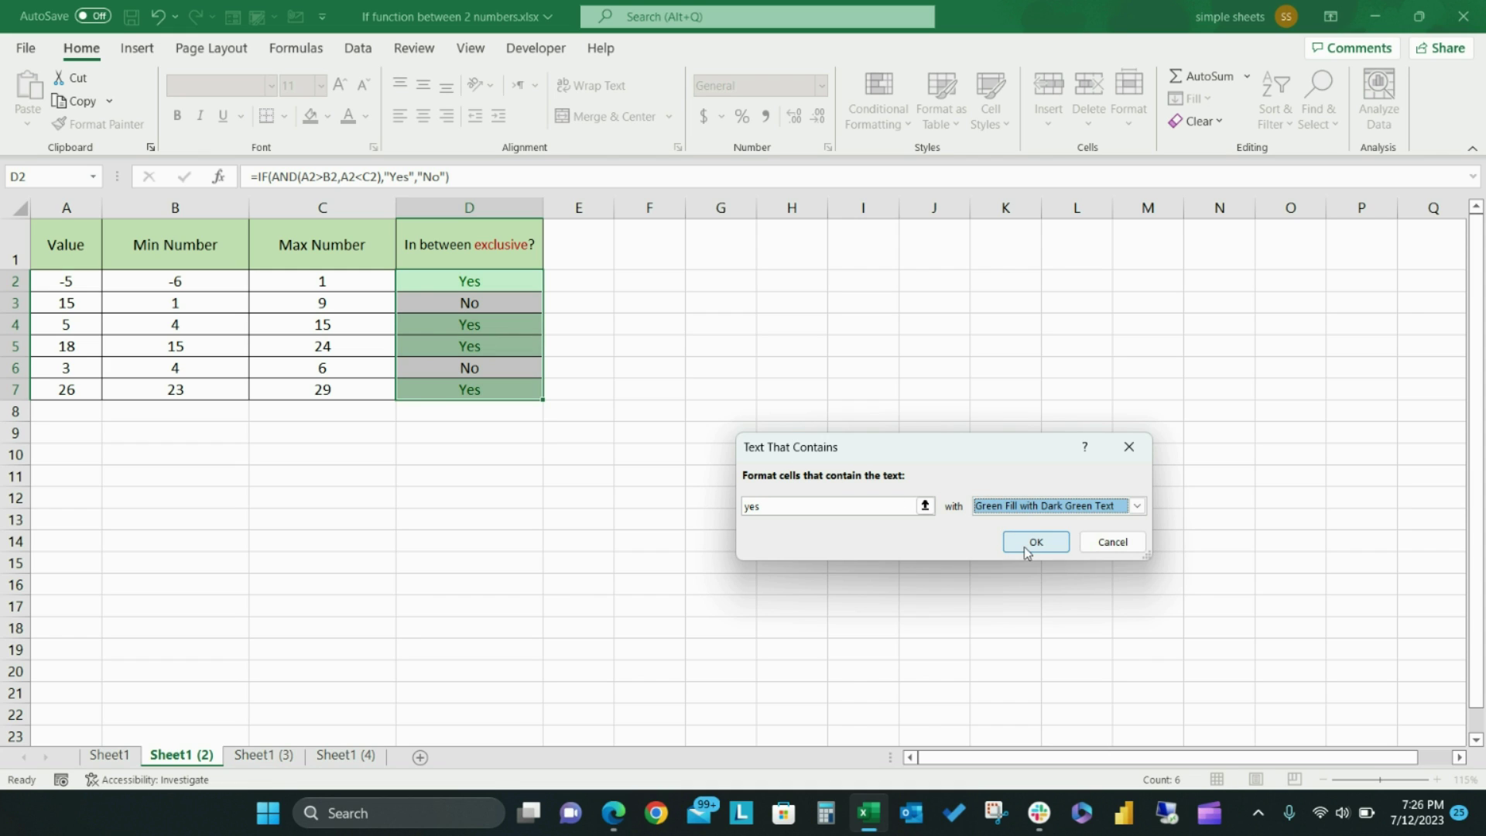
- Add a light red fill rule for 'no' cells, then enter a new value in row 4
{"action": "left_click", "coordinate": [878, 116]}
{"action": "mouse_move", "coordinate": [950, 164]}
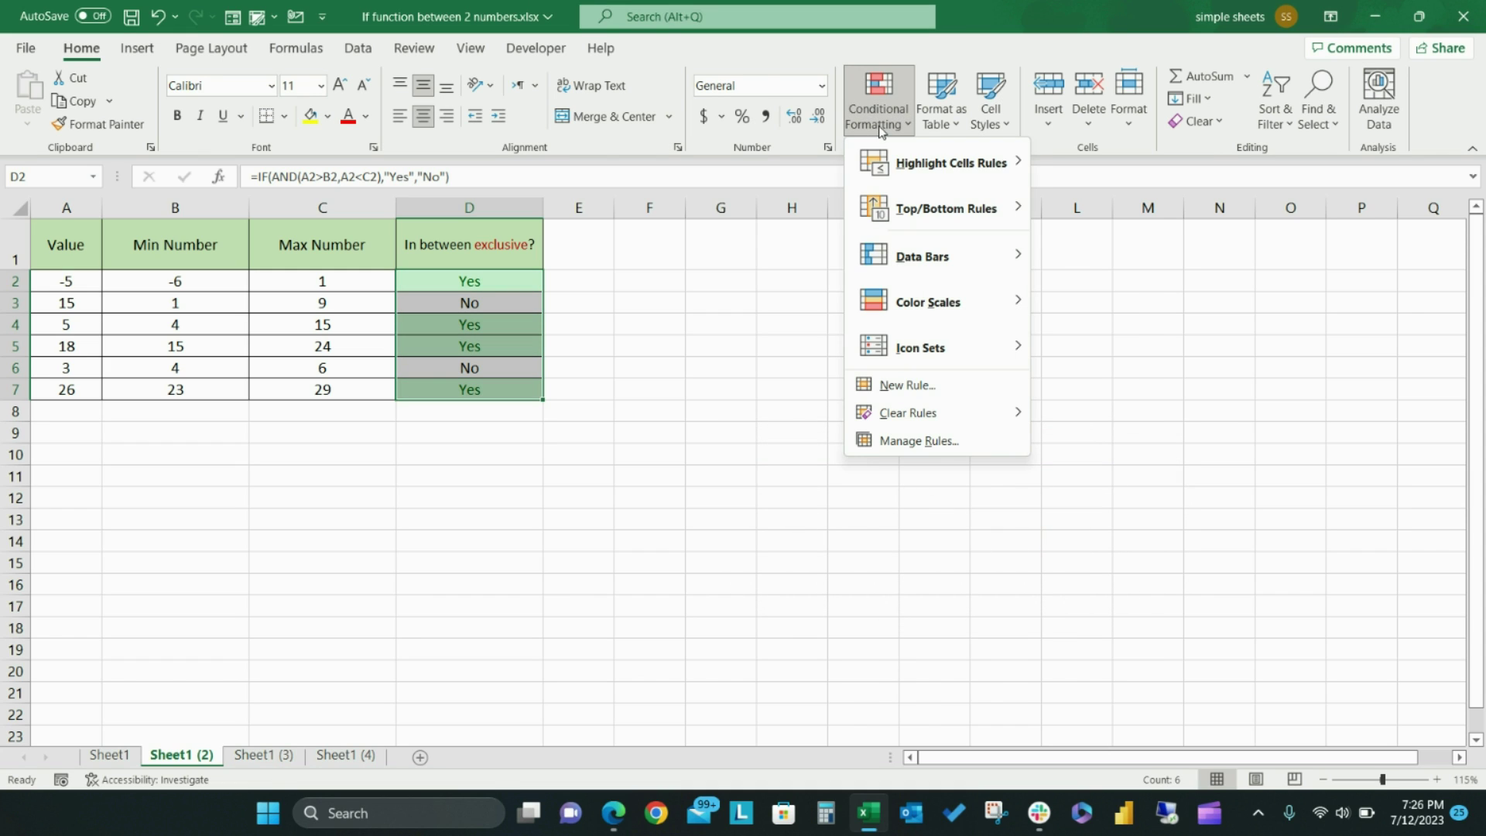
{"action": "left_click", "coordinate": [1114, 345]}
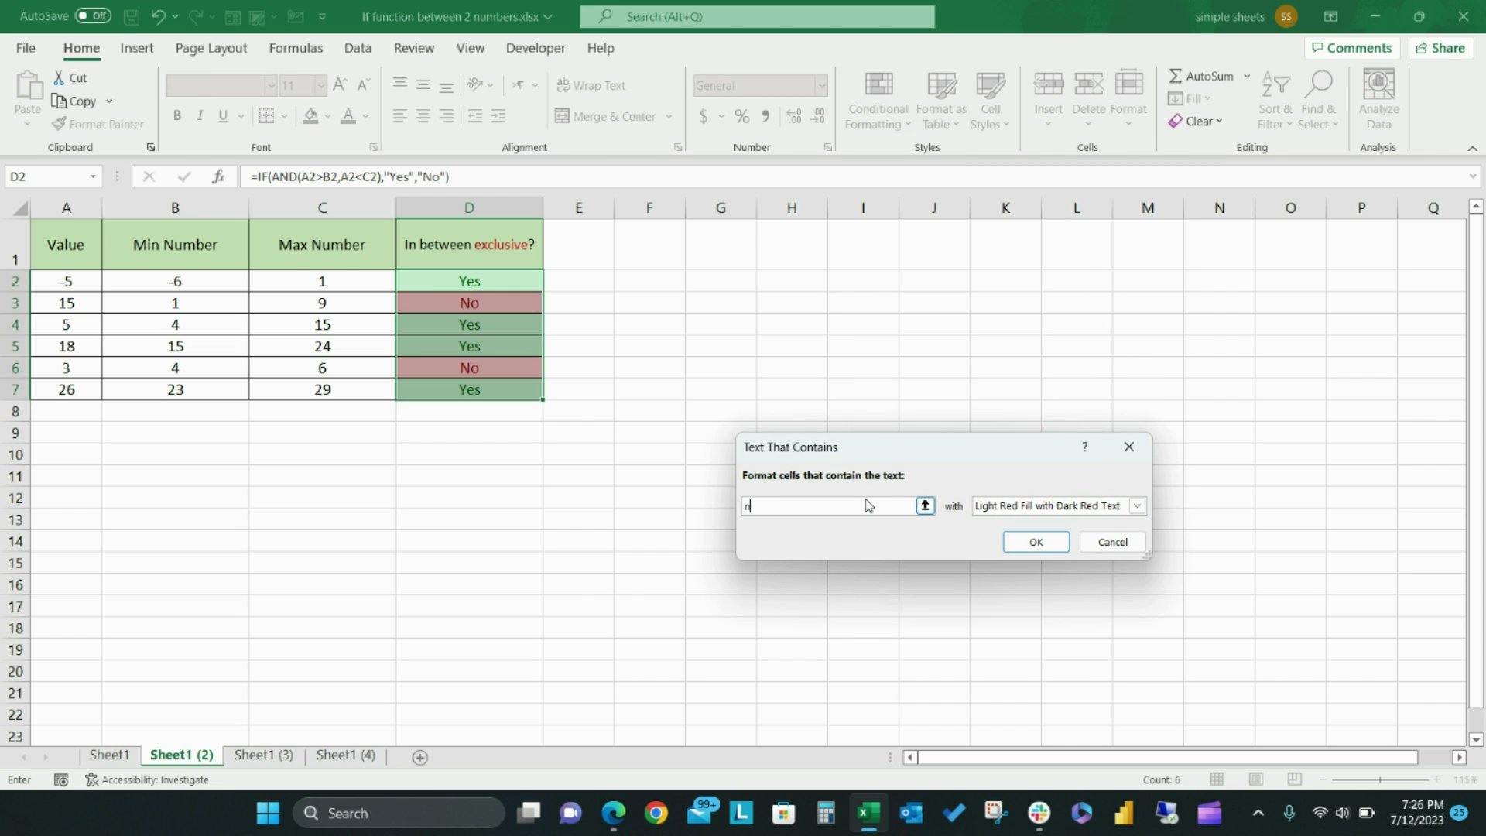
{"action": "left_click", "coordinate": [999, 507]}
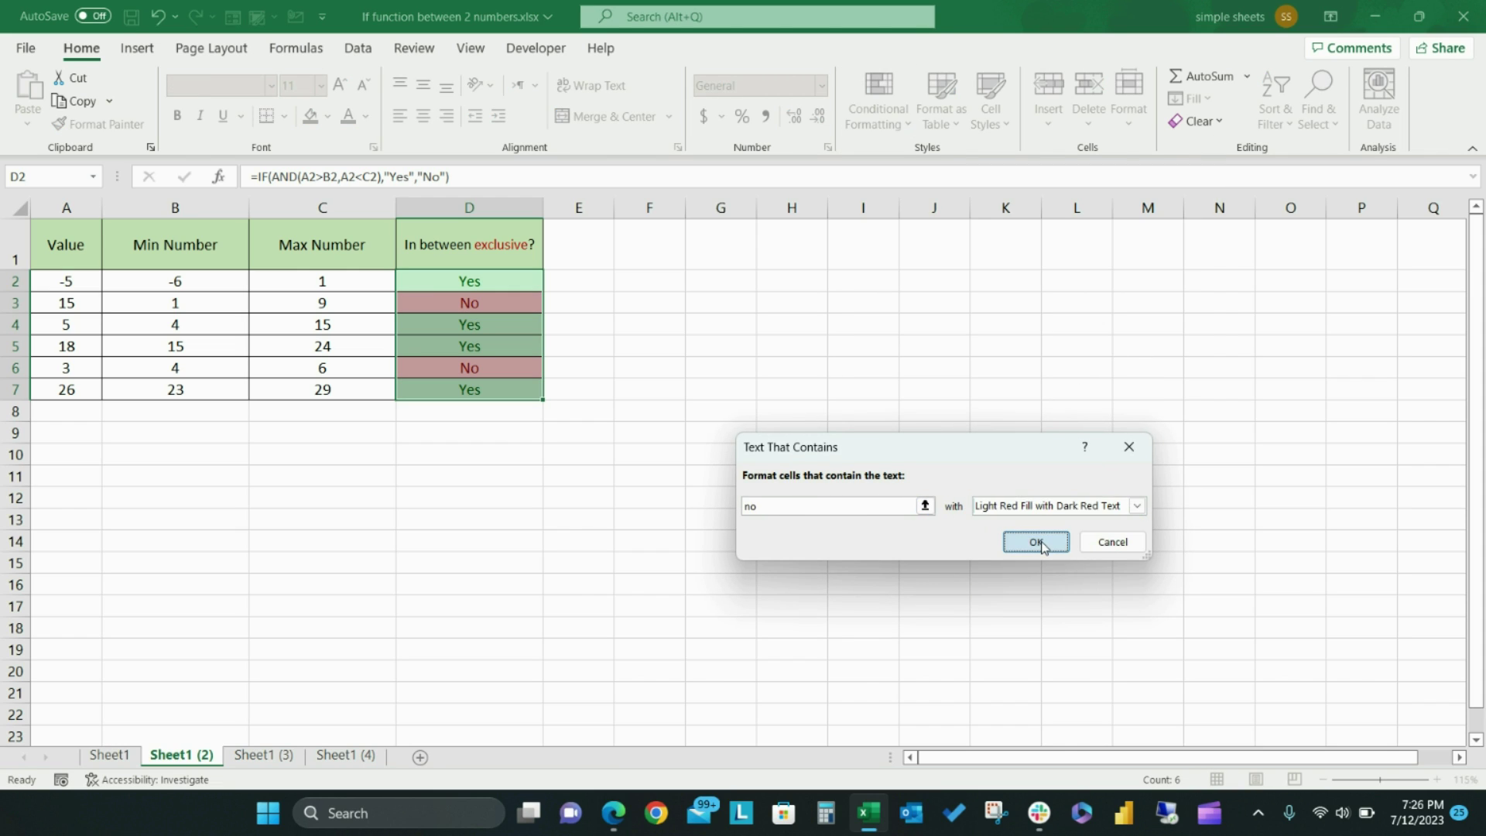
{"action": "left_click", "coordinate": [1037, 541]}
{"action": "left_click", "coordinate": [73, 327]}
{"action": "type", "text": "7"}
{"action": "key", "text": "Return"}
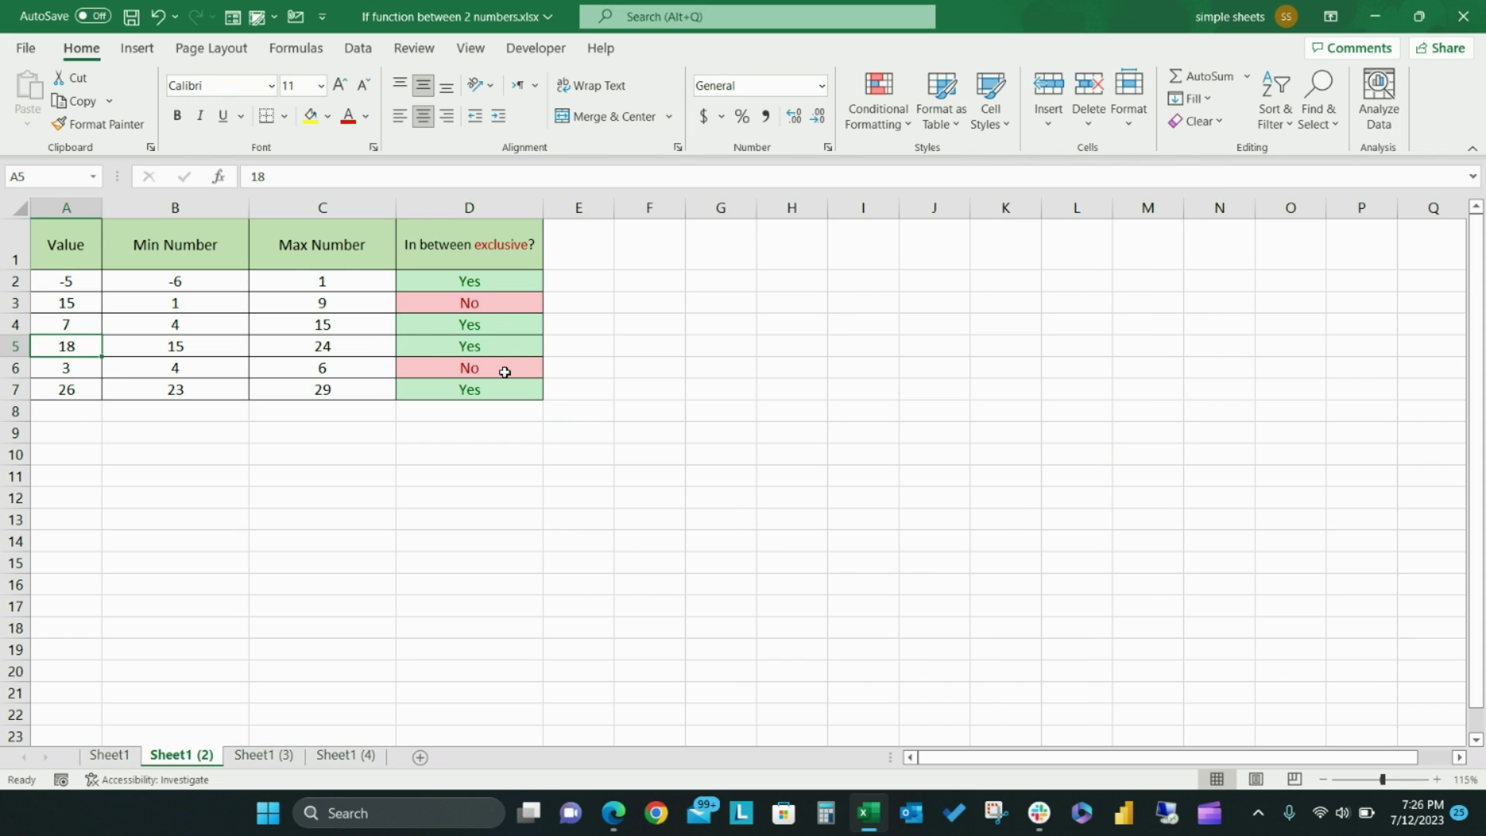
- Enter the new values 8 and 14 in the Value cells of rows 5 and 2
{"action": "key", "text": "BackSpace"}
{"action": "type", "text": "4"}
{"action": "key", "text": "Return"}
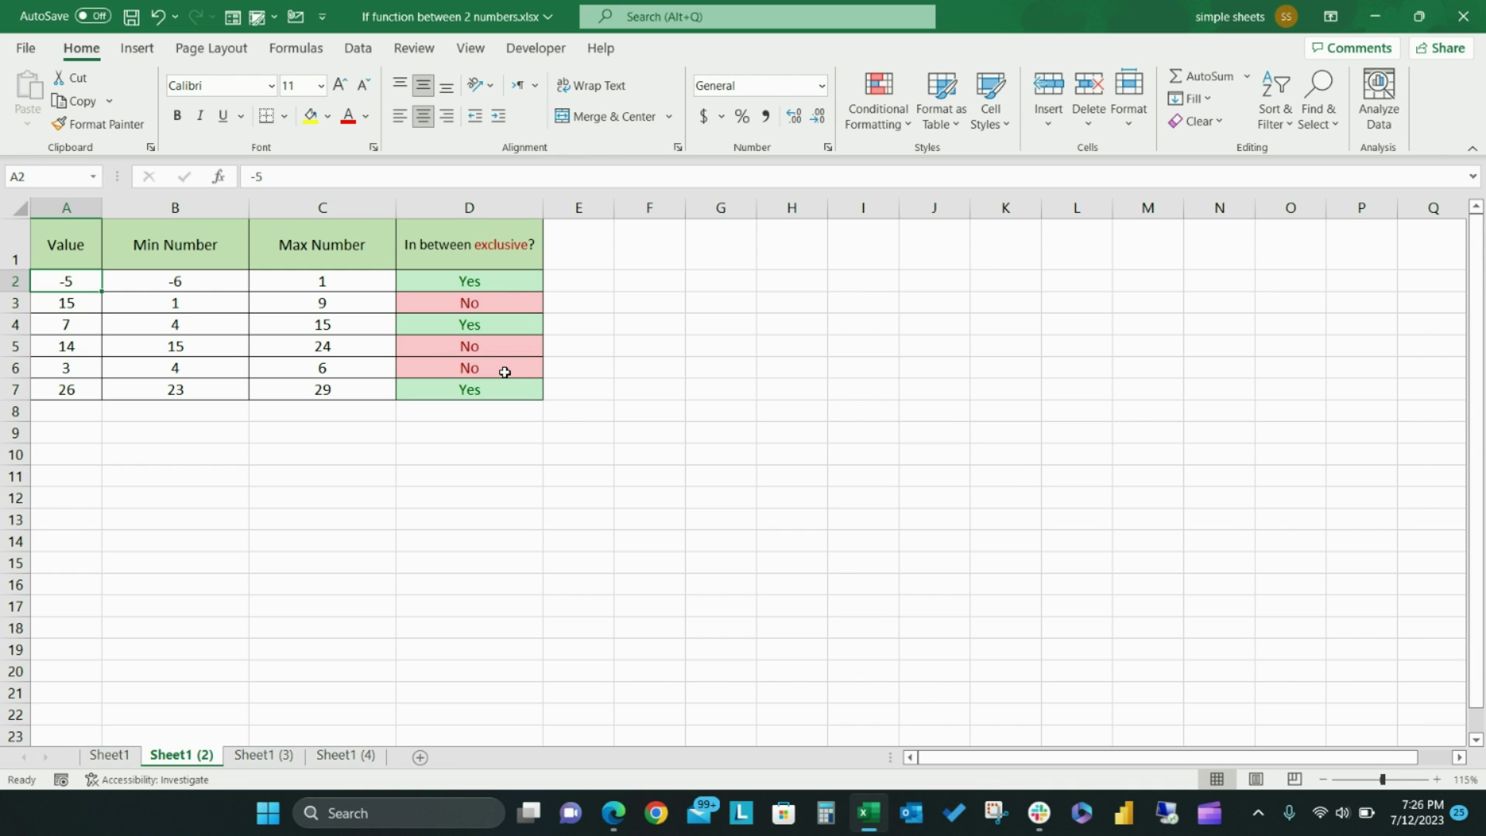
{"action": "type", "text": "8"}
{"action": "key", "text": "Return"}
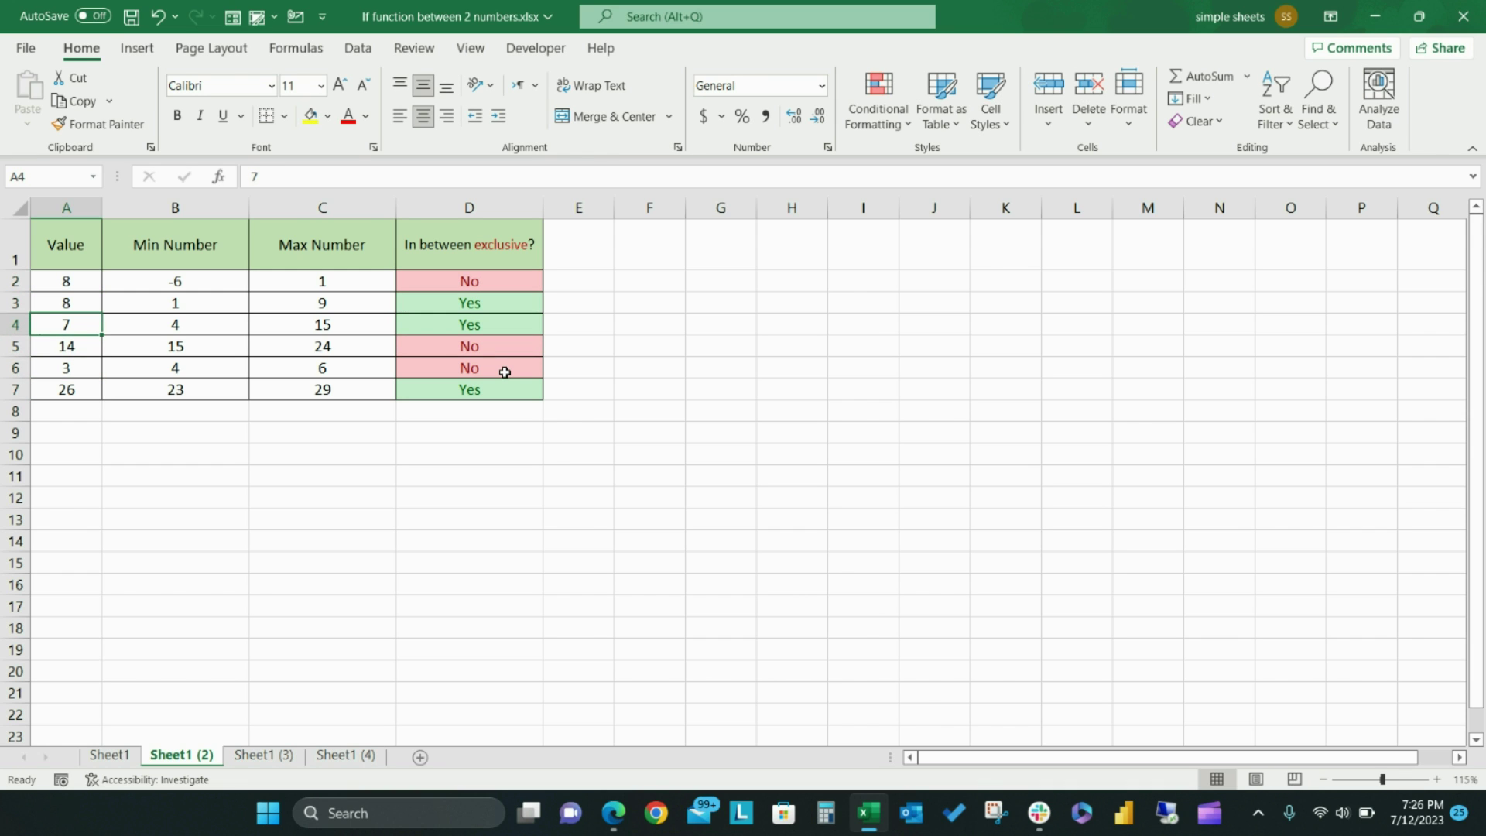